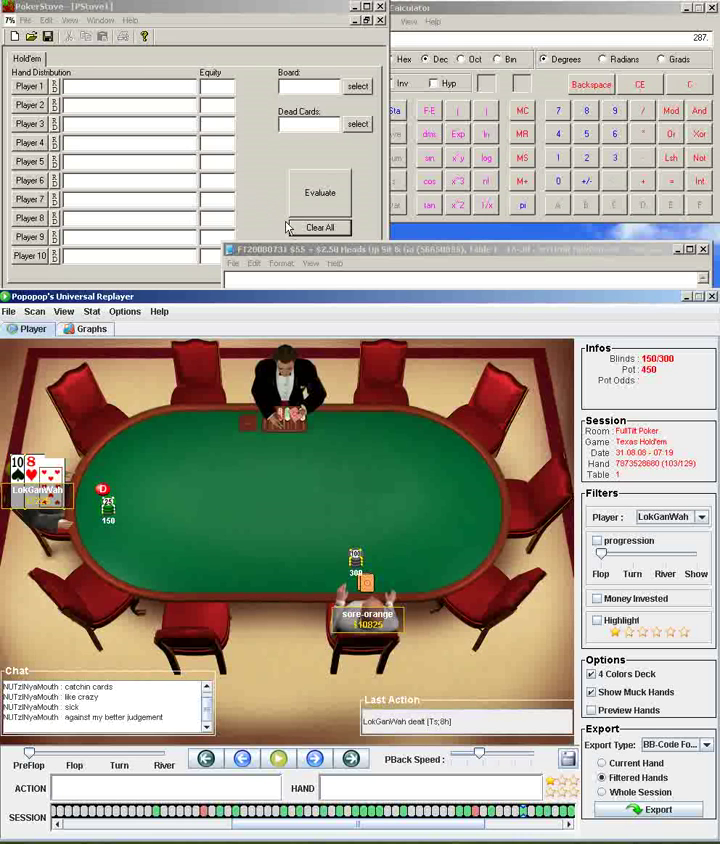
Step: Clear Player 2's range, then slide it to the top 15.1% of starting hands
{"action": "left_click", "coordinate": [28, 106]}
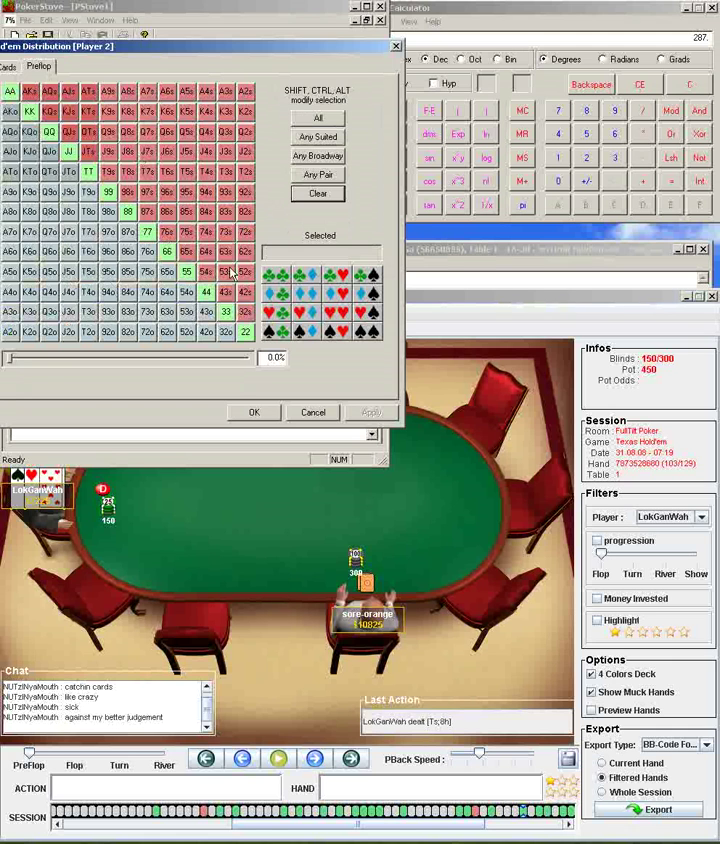
{"action": "left_click", "coordinate": [336, 198]}
{"action": "left_click_drag", "start_coordinate": [11, 361], "coordinate": [45, 360]}
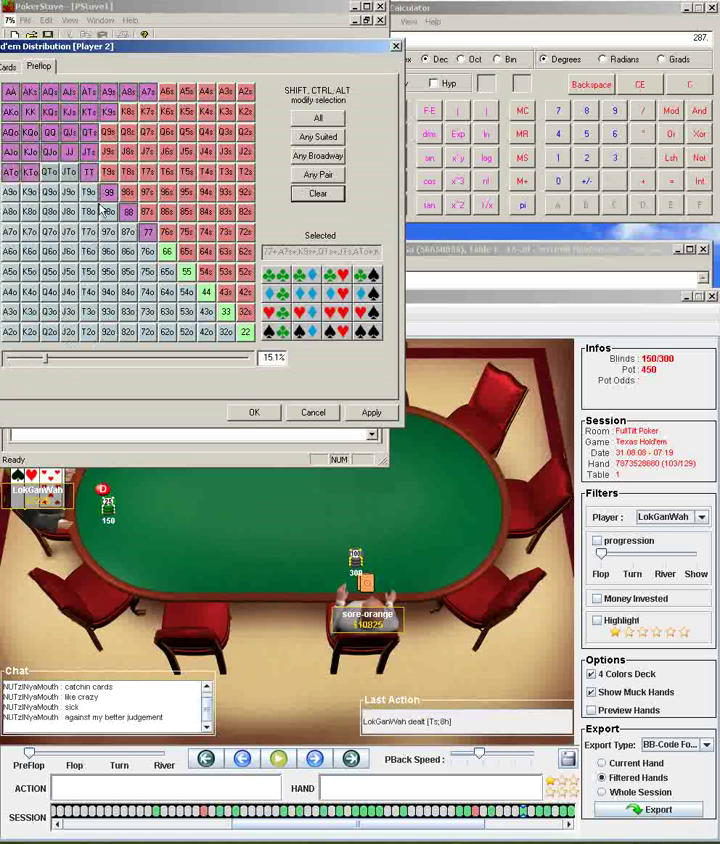
{"action": "mouse_move", "coordinate": [45, 362]}
{"action": "left_mouse_down"}
{"action": "mouse_move", "coordinate": [17, 362]}
{"action": "mouse_move", "coordinate": [115, 366]}
{"action": "mouse_move", "coordinate": [47, 366]}
{"action": "left_mouse_up"}
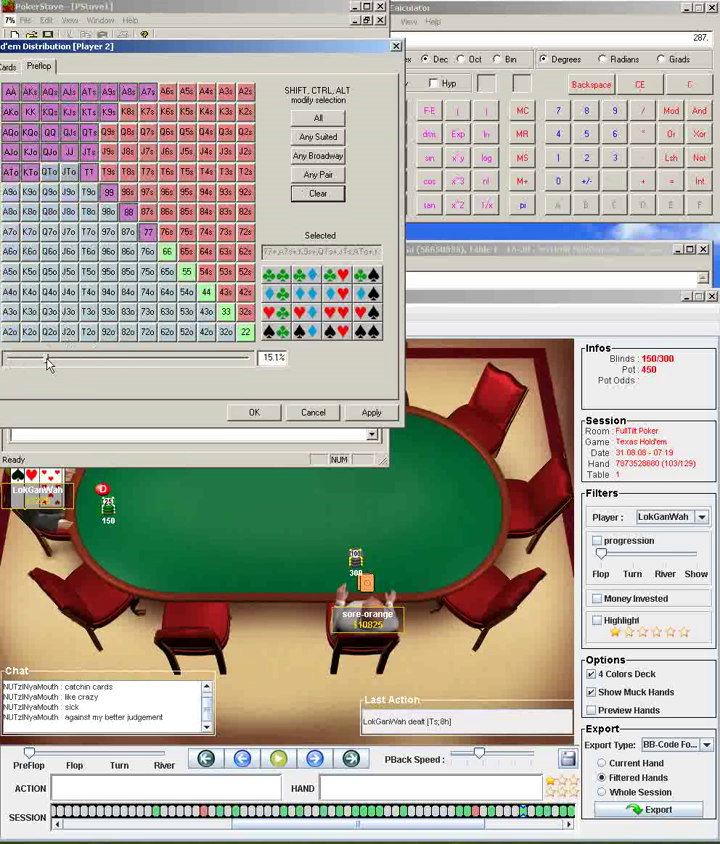
Step: Add A6s and A5s to Player 2's range and remove JTs, QTs and KTs
{"action": "left_click", "coordinate": [167, 94]}
{"action": "left_click", "coordinate": [185, 93]}
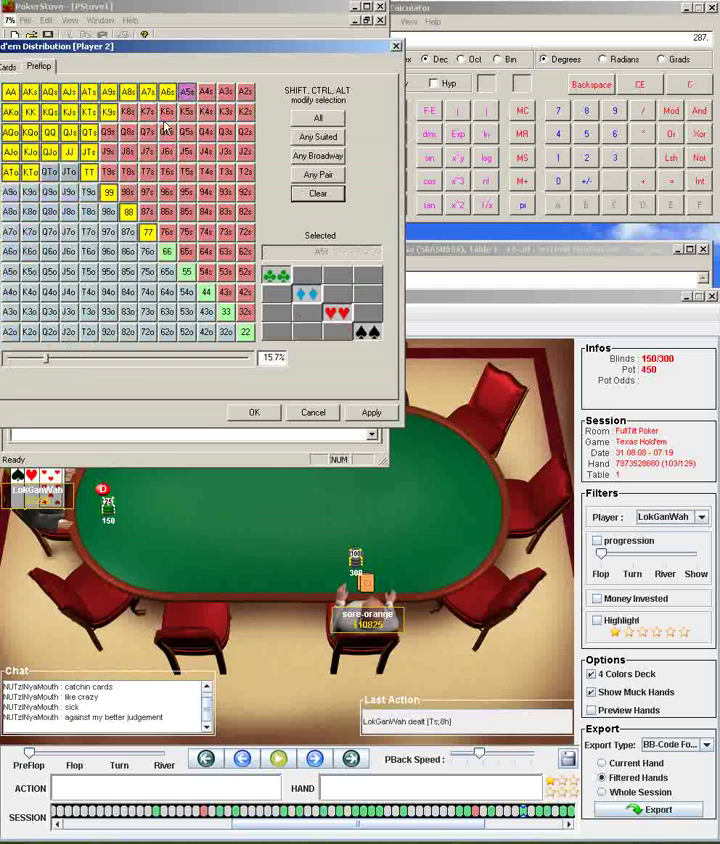
{"action": "left_click", "coordinate": [89, 151]}
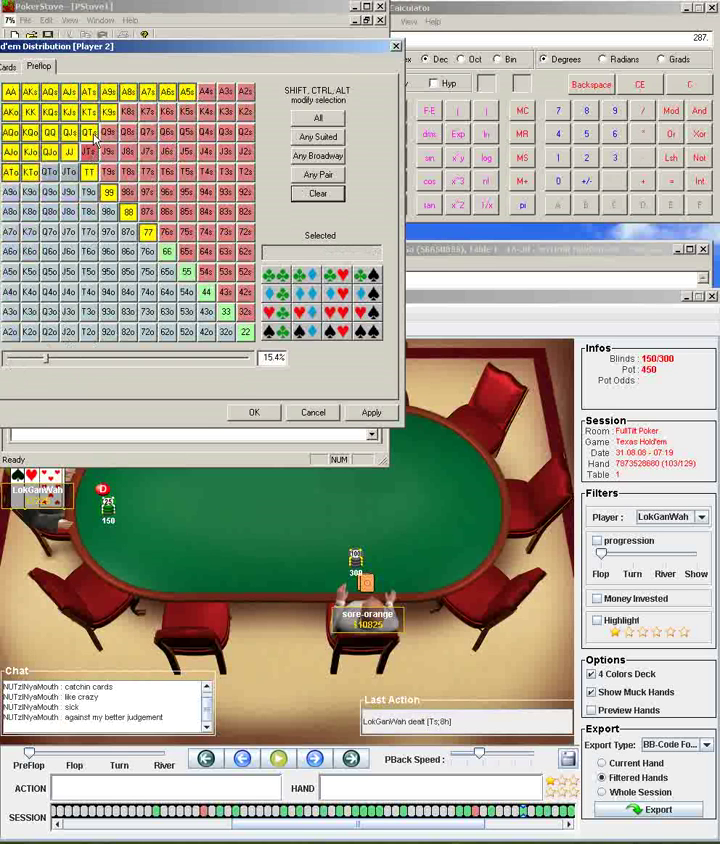
{"action": "left_click", "coordinate": [89, 132]}
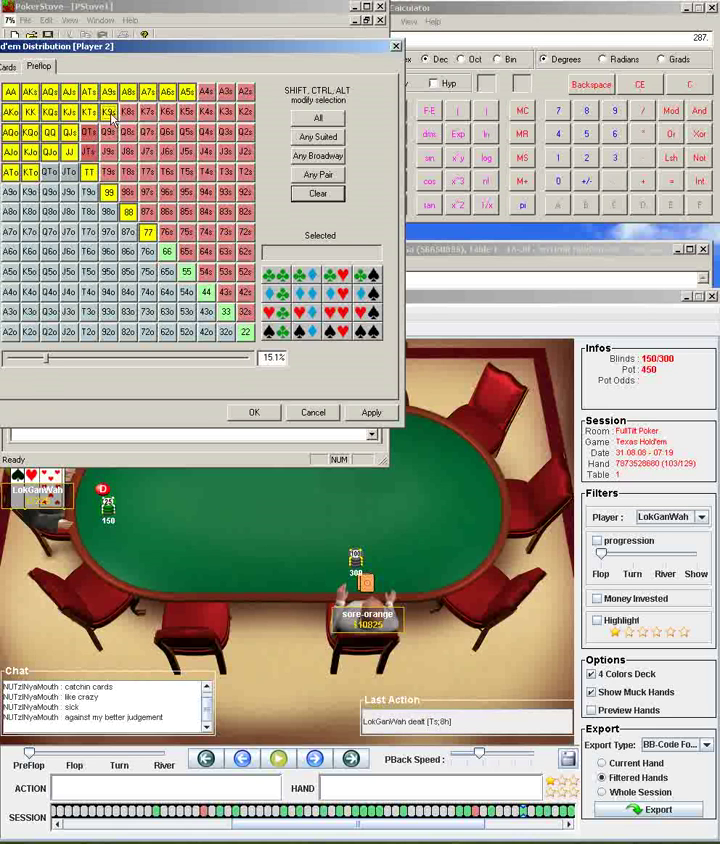
{"action": "left_click", "coordinate": [90, 114]}
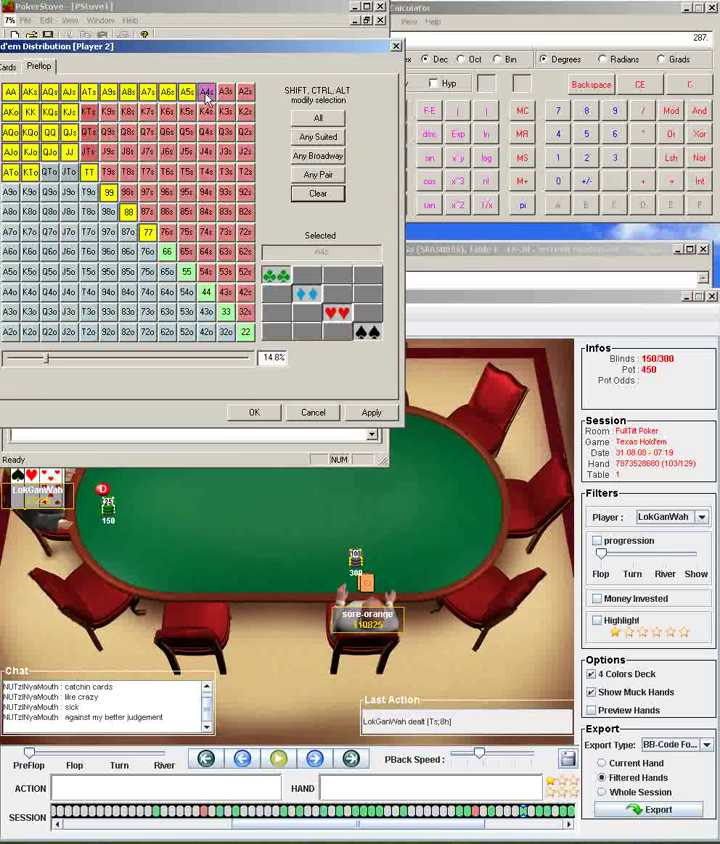
Step: Add A9o, A8o, 66 and 55, drop QJo, QJs and KTo, and apply the range
{"action": "left_click", "coordinate": [10, 192]}
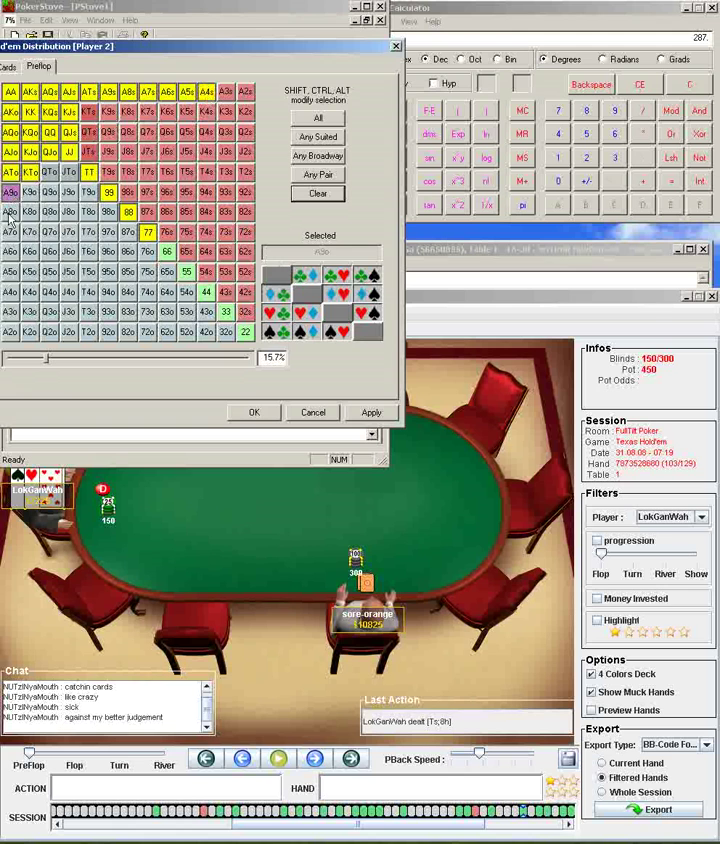
{"action": "left_click", "coordinate": [10, 212]}
{"action": "left_click", "coordinate": [72, 150]}
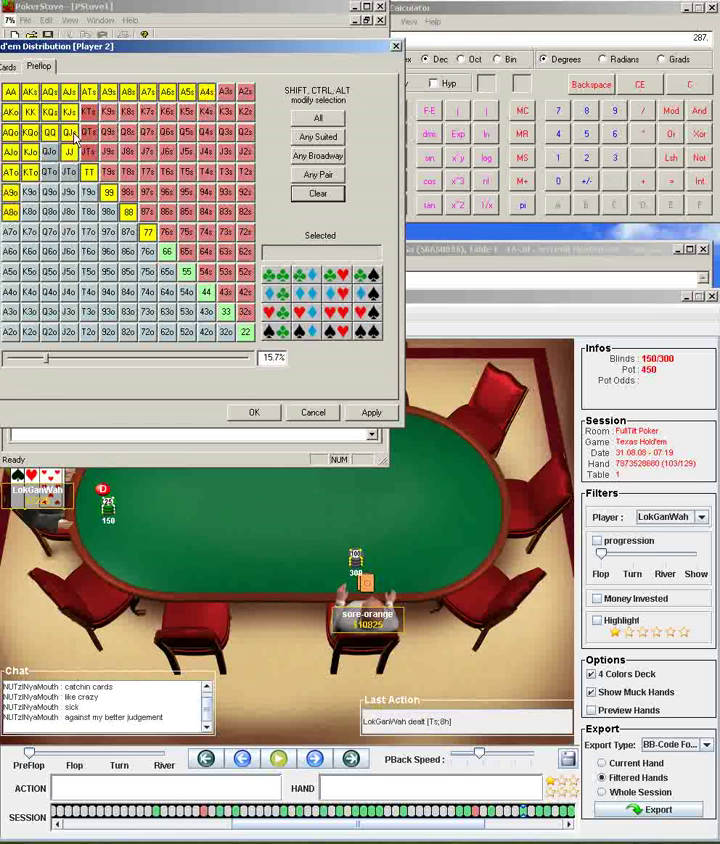
{"action": "left_click", "coordinate": [73, 137]}
{"action": "left_click", "coordinate": [31, 173]}
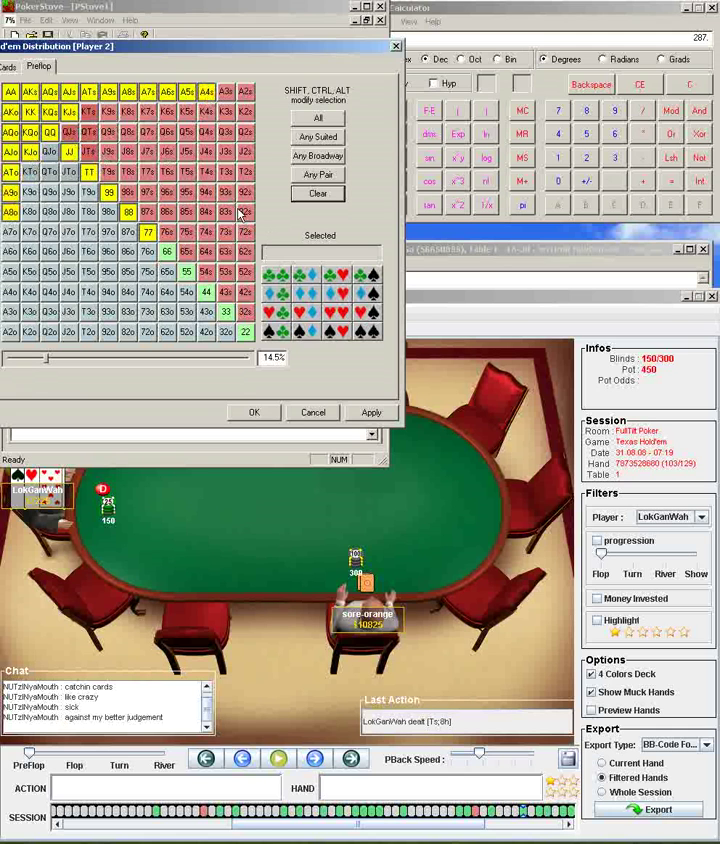
{"action": "left_click", "coordinate": [167, 252]}
{"action": "left_click", "coordinate": [186, 271]}
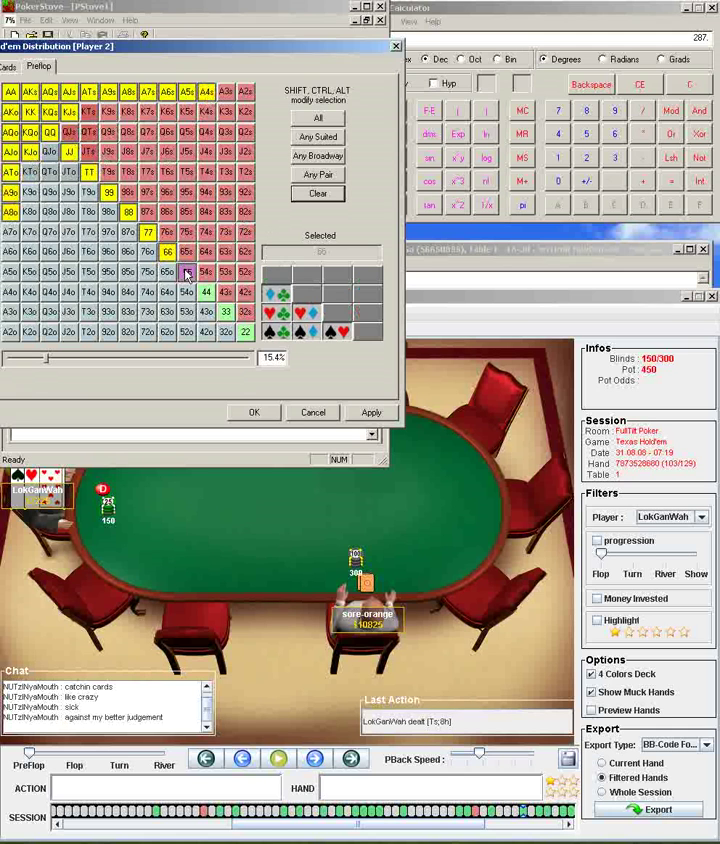
{"action": "left_click", "coordinate": [372, 413]}
Step: Evaluate T8o for Player 1 against the range: 33.18% versus 66.82%
{"action": "left_click", "coordinate": [253, 413]}
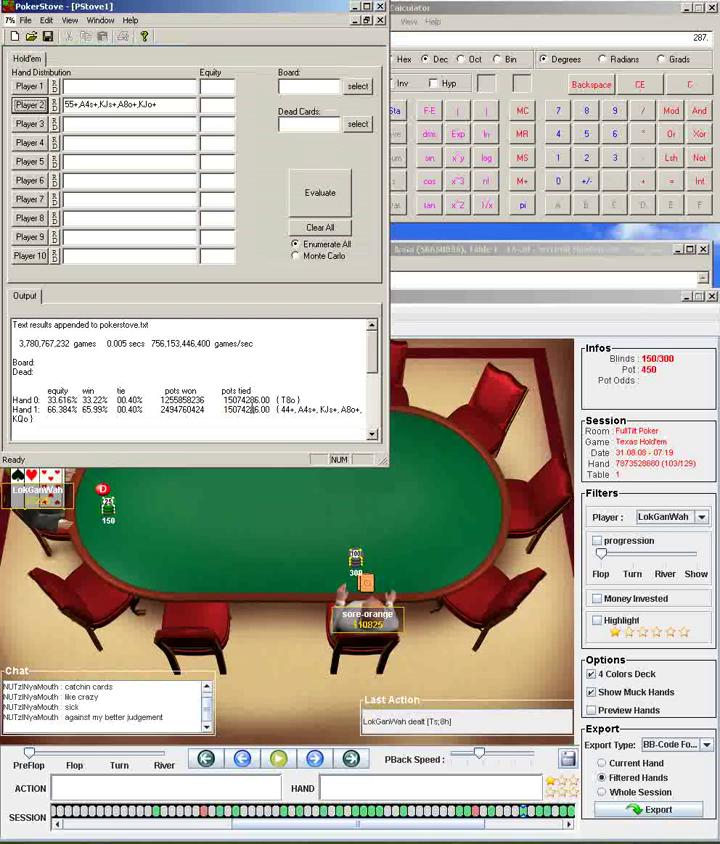
{"action": "left_click", "coordinate": [96, 85]}
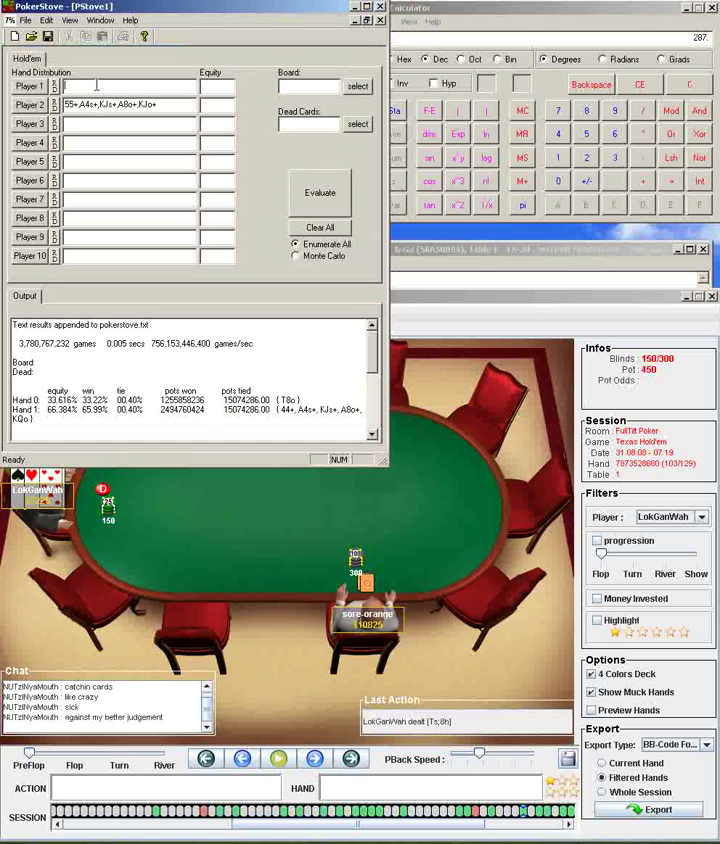
{"action": "type", "text": "T8o"}
{"action": "left_click", "coordinate": [330, 193]}
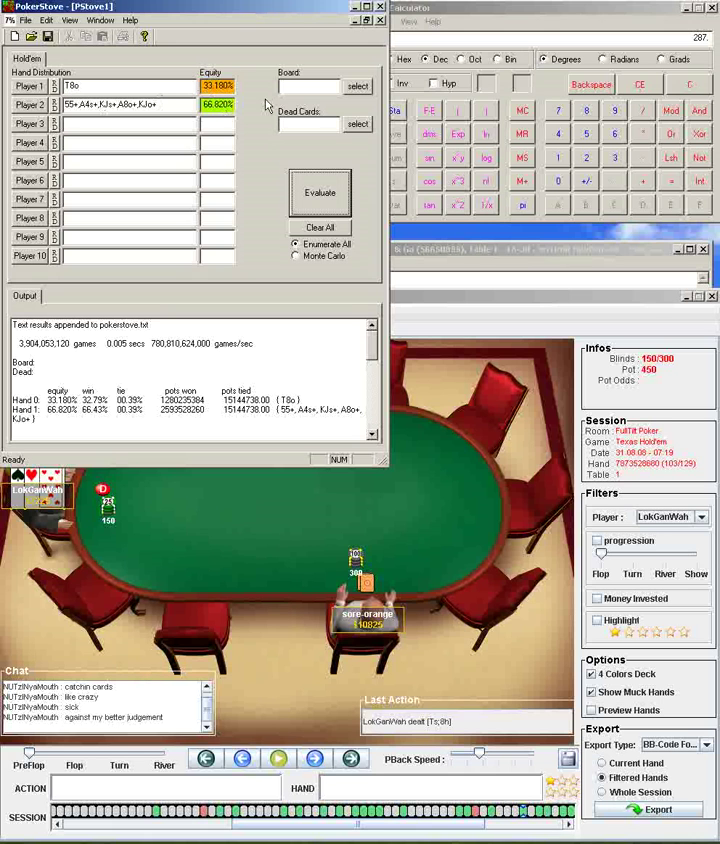
{"action": "left_click", "coordinate": [450, 434]}
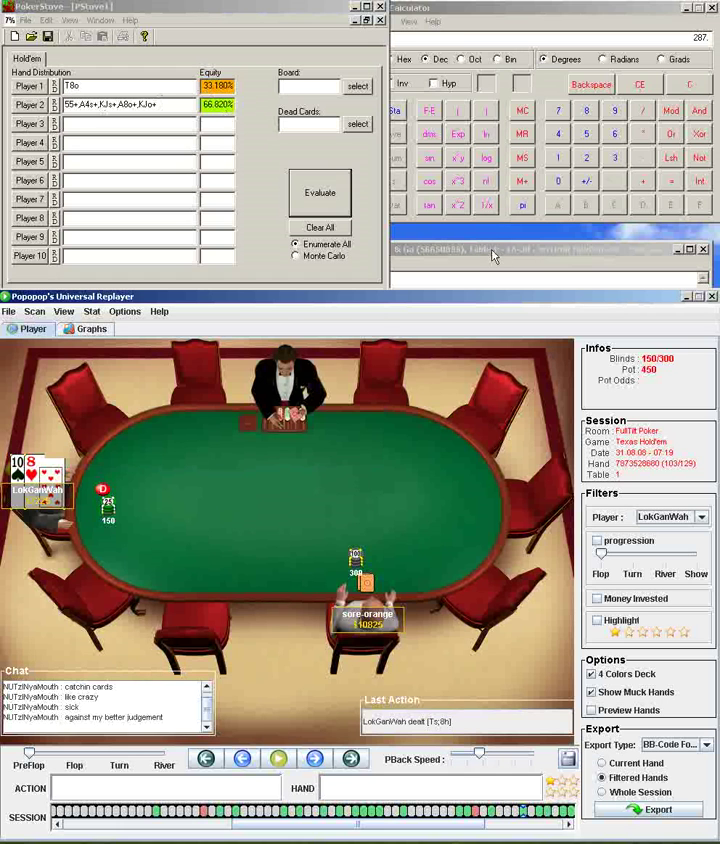
Step: Type 'Total EV of pushing = Amt when Folds + Amt when Called' in Notepad
{"action": "left_click", "coordinate": [452, 61]}
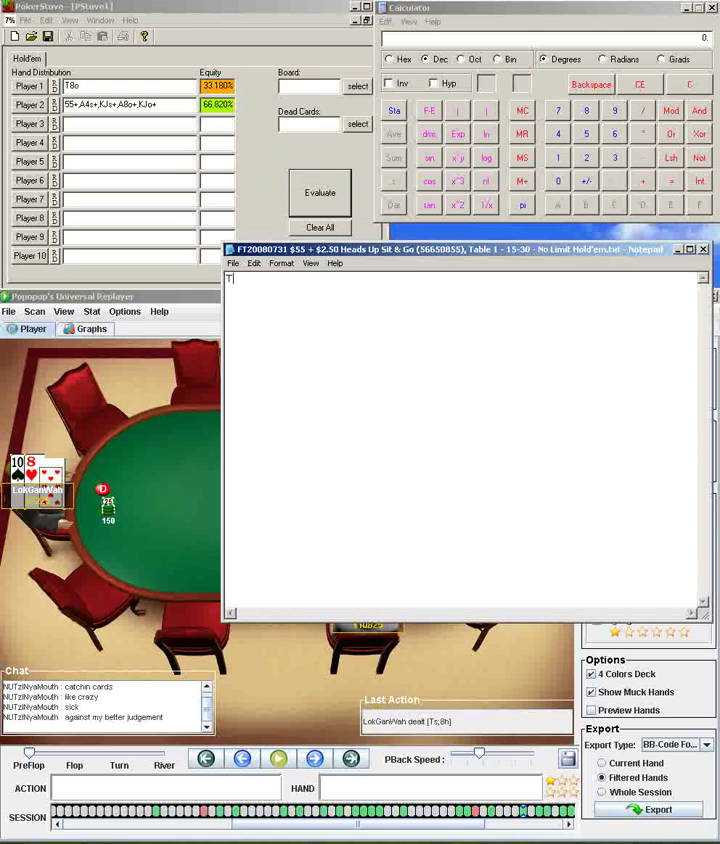
{"action": "type", "text": "oa"}
{"action": "key", "text": "BackSpace"}
{"action": "key", "text": "BackSpace"}
{"action": "type", "text": "otal EV of pushing ="}
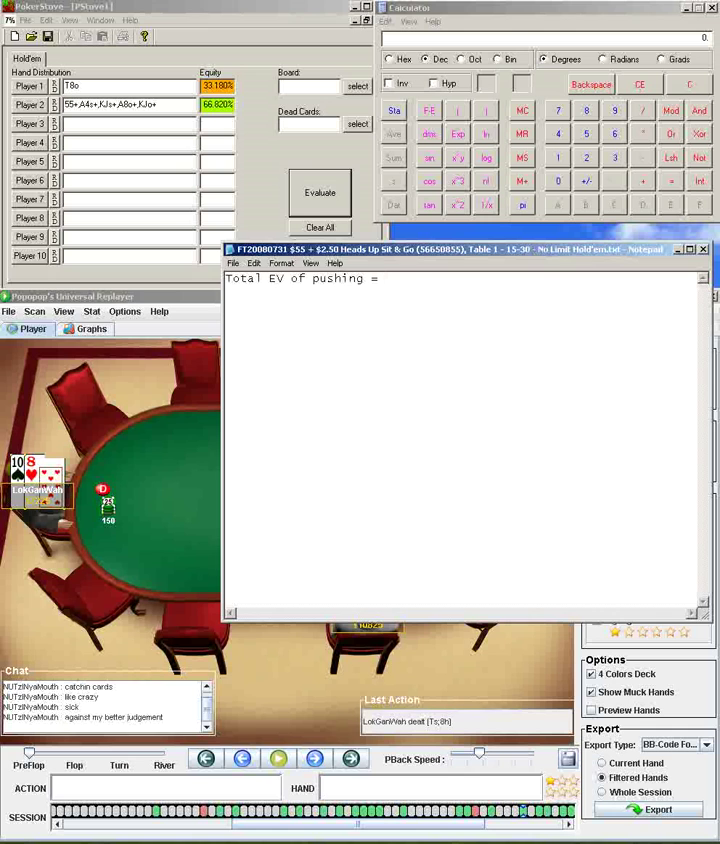
{"action": "type", "text": "Amt when Folds + Am"}
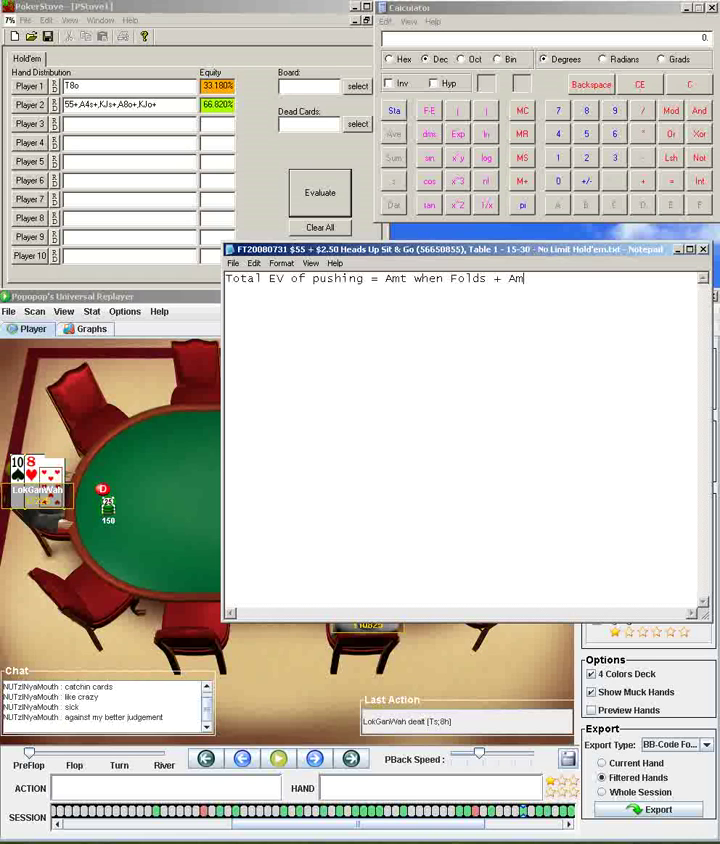
{"action": "type", "text": "t when Called"}
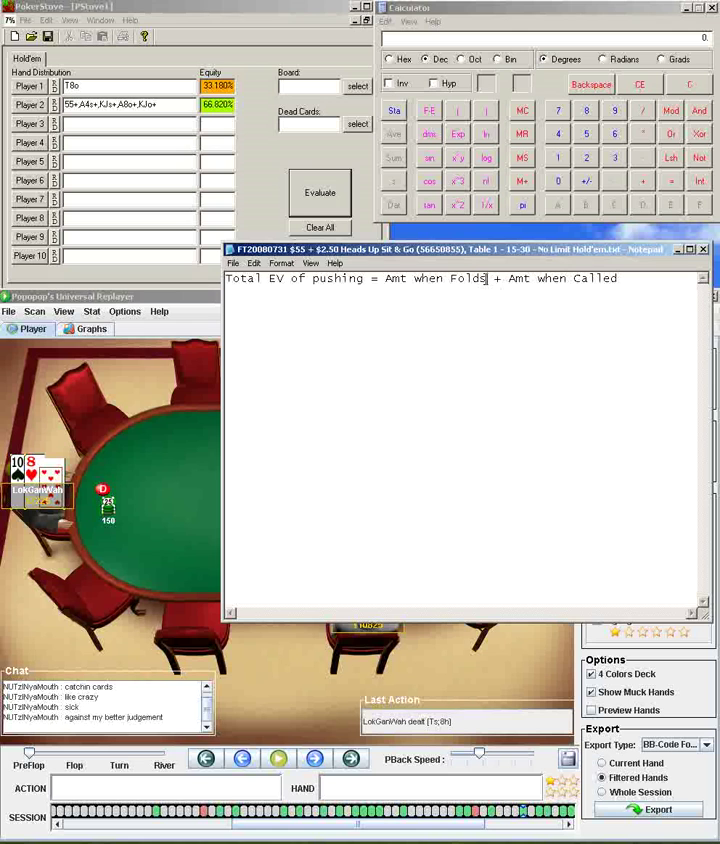
Step: Highlight the 'Amt when Folds' term to review it, then deselect at the line's end
{"action": "left_click_drag", "start_coordinate": [487, 280], "coordinate": [385, 281]}
{"action": "left_click_drag", "start_coordinate": [494, 280], "coordinate": [393, 280]}
{"action": "left_click_drag", "start_coordinate": [587, 280], "coordinate": [608, 280]}
{"action": "left_click", "coordinate": [613, 280]}
{"action": "left_click", "coordinate": [136, 294]}
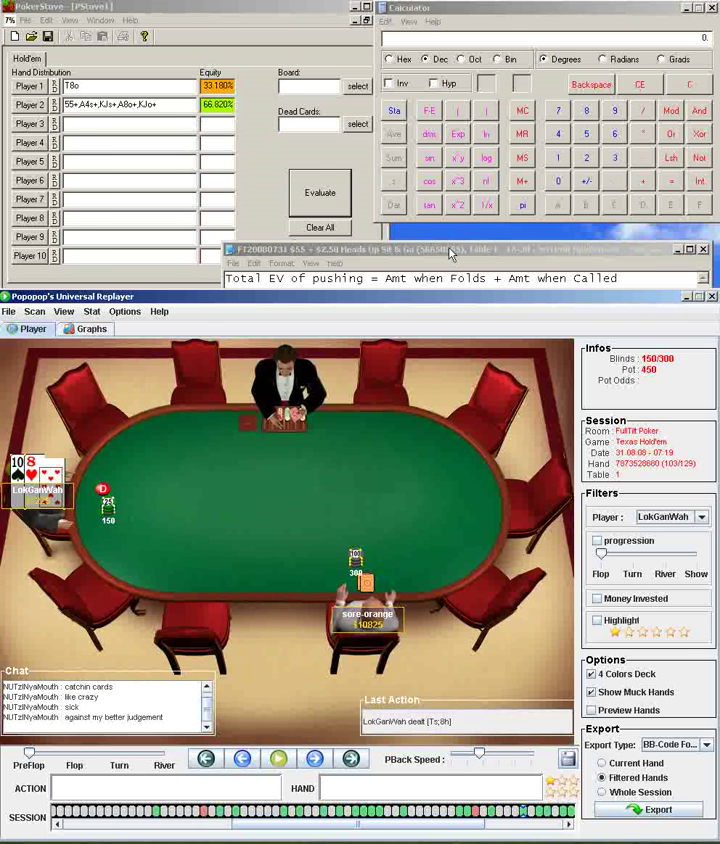
Step: Review Player 2's calling range in PokerStove and close it without changes
{"action": "left_click", "coordinate": [370, 280]}
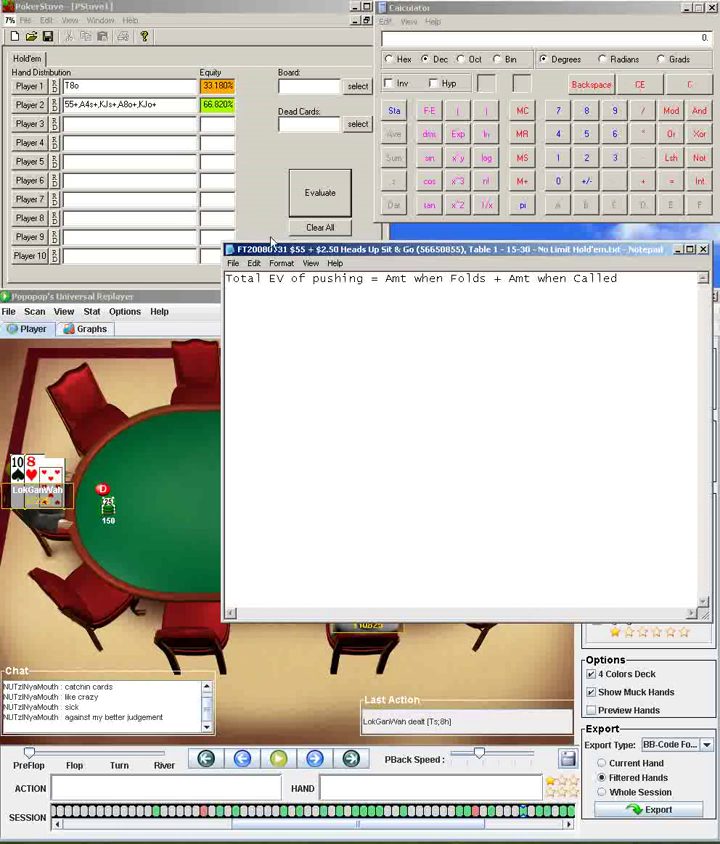
{"action": "left_click", "coordinate": [29, 104]}
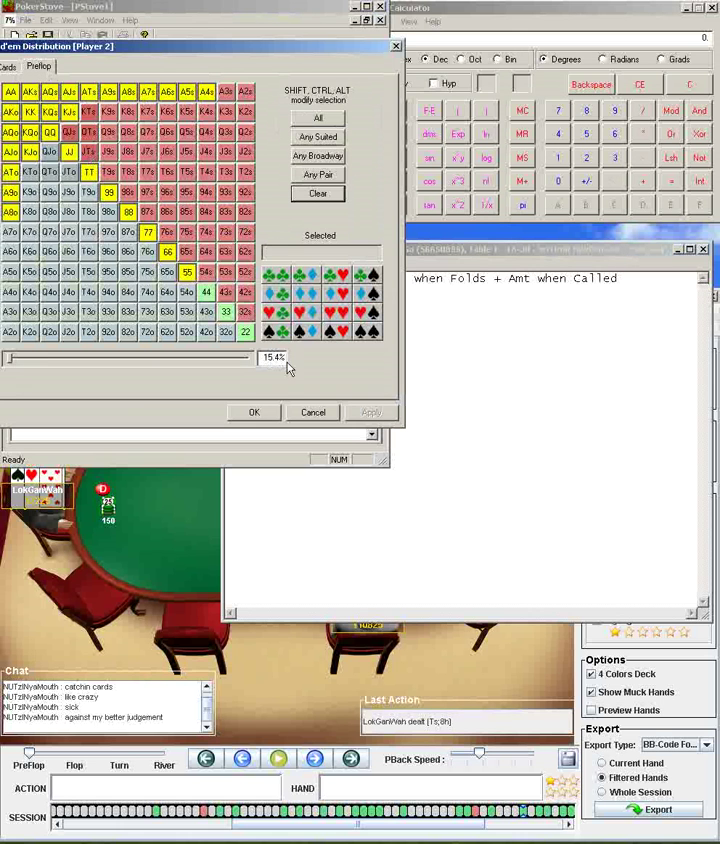
{"action": "left_click", "coordinate": [310, 415]}
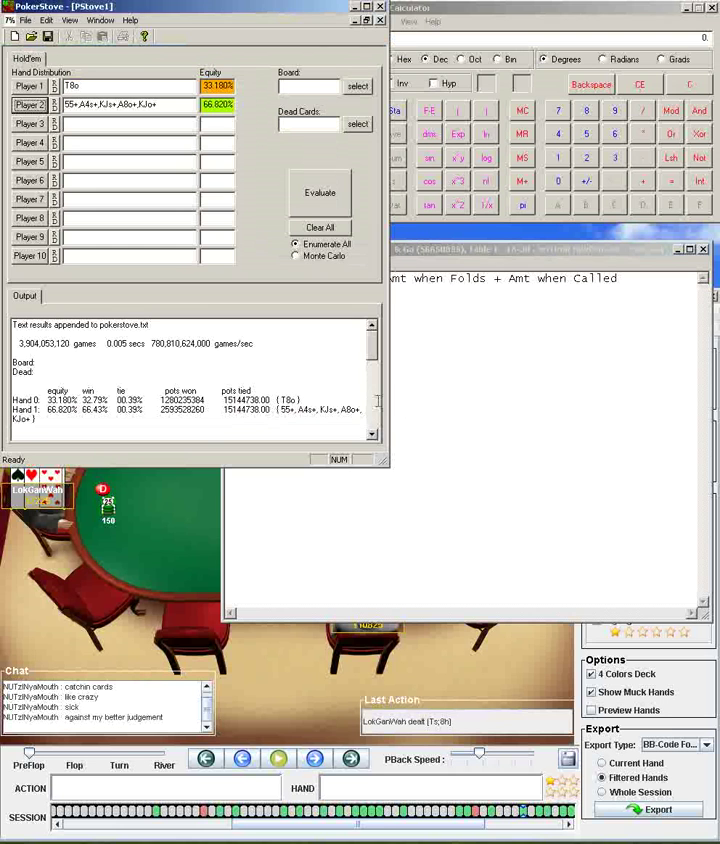
{"action": "left_click", "coordinate": [368, 336]}
{"action": "left_click", "coordinate": [127, 507]}
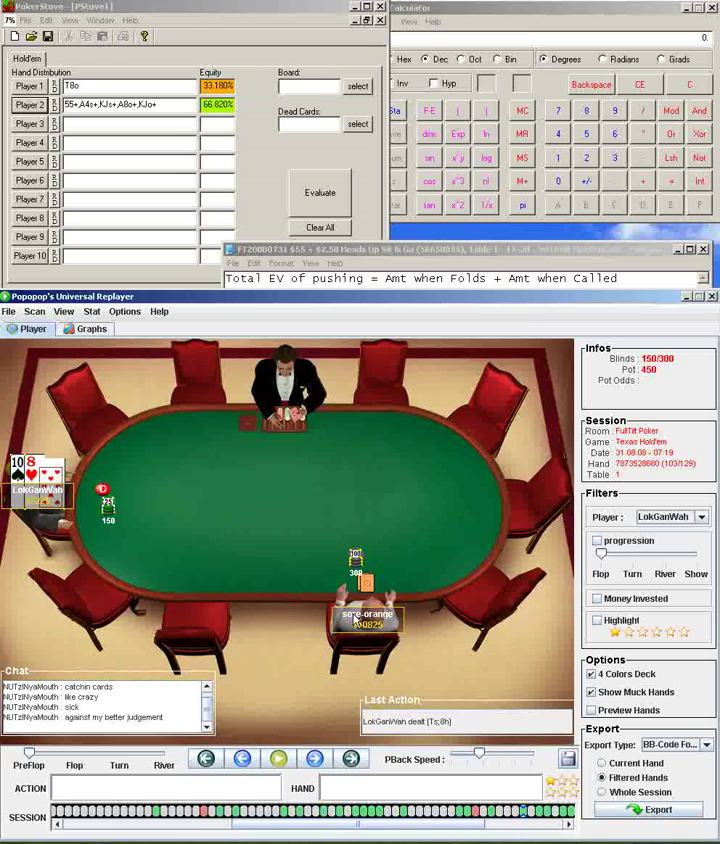
{"action": "left_click", "coordinate": [607, 317]}
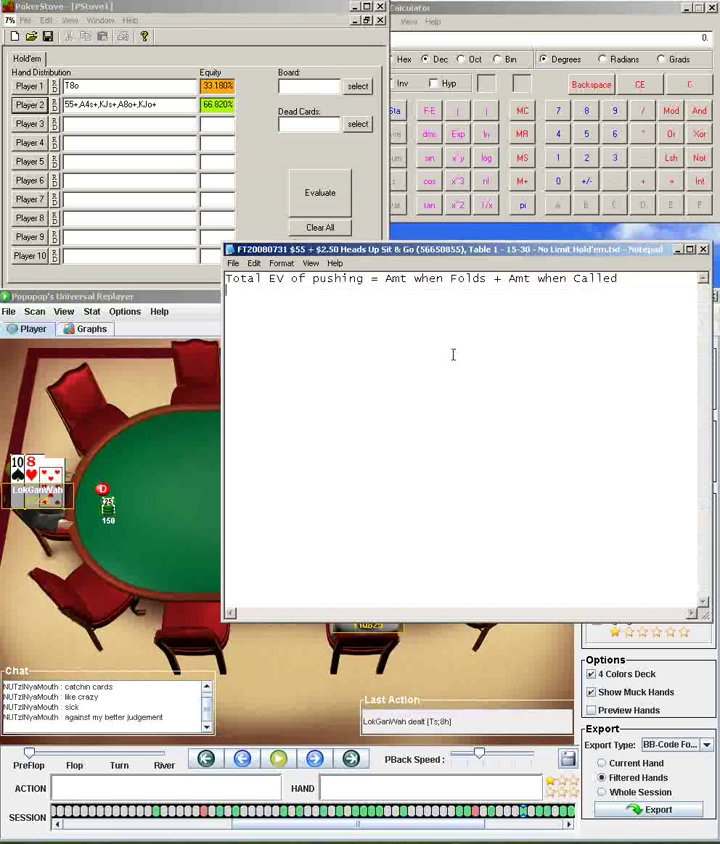
Step: Add the line 'Amt when folds = 85% of 450' below the formula
{"action": "type", "text": "$55"}
{"action": "key", "text": "BackSpace"}
{"action": "key", "text": "BackSpace"}
{"action": "key", "text": "BackSpace"}
{"action": "key", "text": "Return"}
{"action": "type", "text": "Amt when folds "}
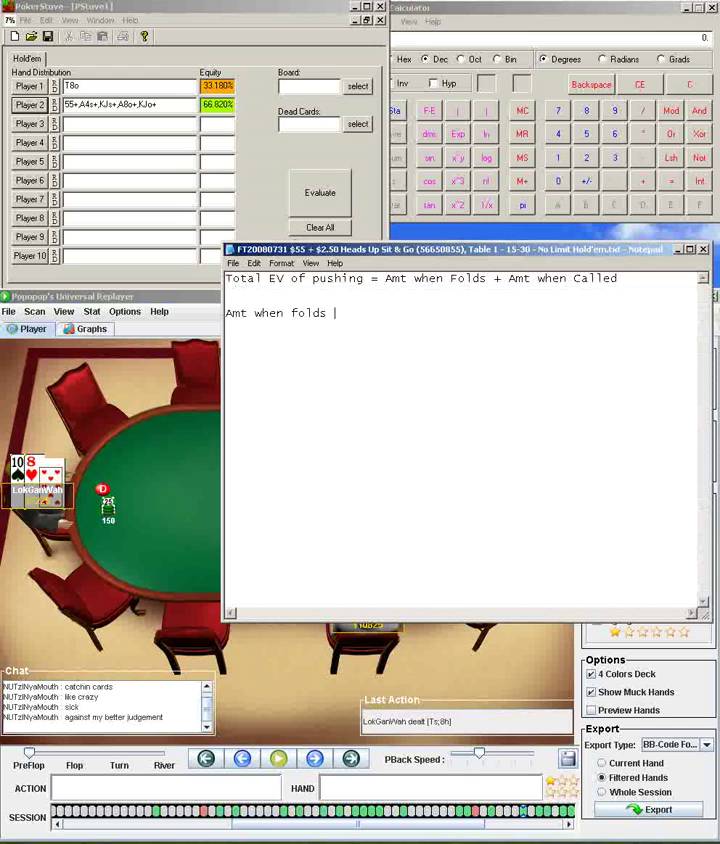
{"action": "type", "text": "= 85% *"}
{"action": "key", "text": "BackSpace"}
{"action": "type", "text": "of 450"}
{"action": "key", "text": "Return"}
Step: In Calculator, compute (2225 + 150) × 2 = 4750, then 0.332 × 4750 = 1577
{"action": "left_click", "coordinate": [170, 464]}
{"action": "left_click", "coordinate": [446, 66]}
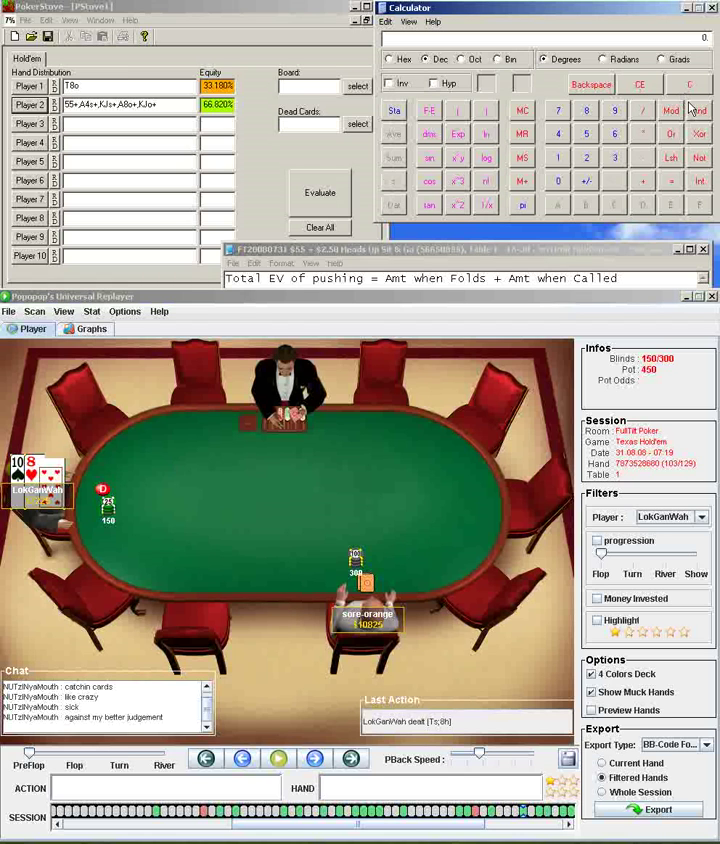
{"action": "type", "text": "25"}
{"action": "key", "text": "BackSpace"}
{"action": "type", "text": "5"}
{"action": "type", "text": "+150"}
{"action": "key", "text": "Return"}
{"action": "type", "text": "*2"}
{"action": "key", "text": "Return"}
{"action": "type", "text": "0.332*4750="}
Step: Type the line 'Amt when Calls = 33.2% of 4750 = 1577 - 2225 ='
{"action": "left_click", "coordinate": [548, 250]}
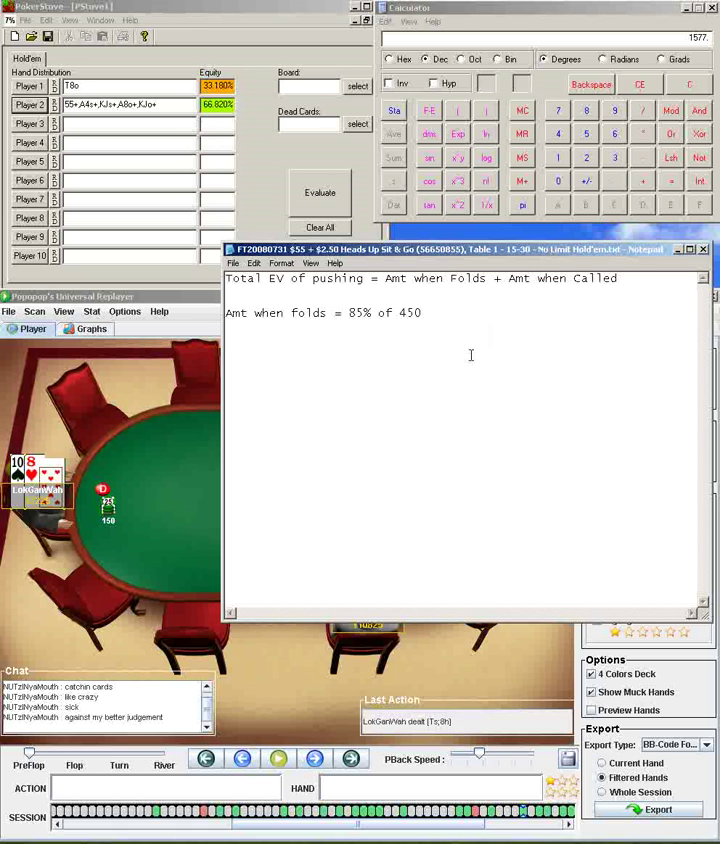
{"action": "type", "text": "Amt when Calls = 33"}
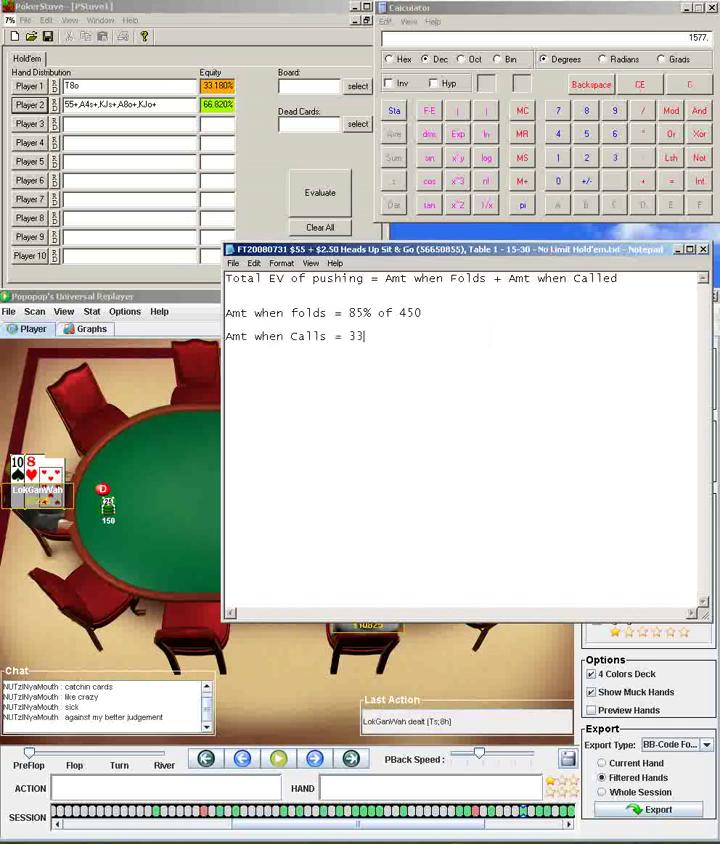
{"action": "type", "text": ".2% of 4750 = 1577"}
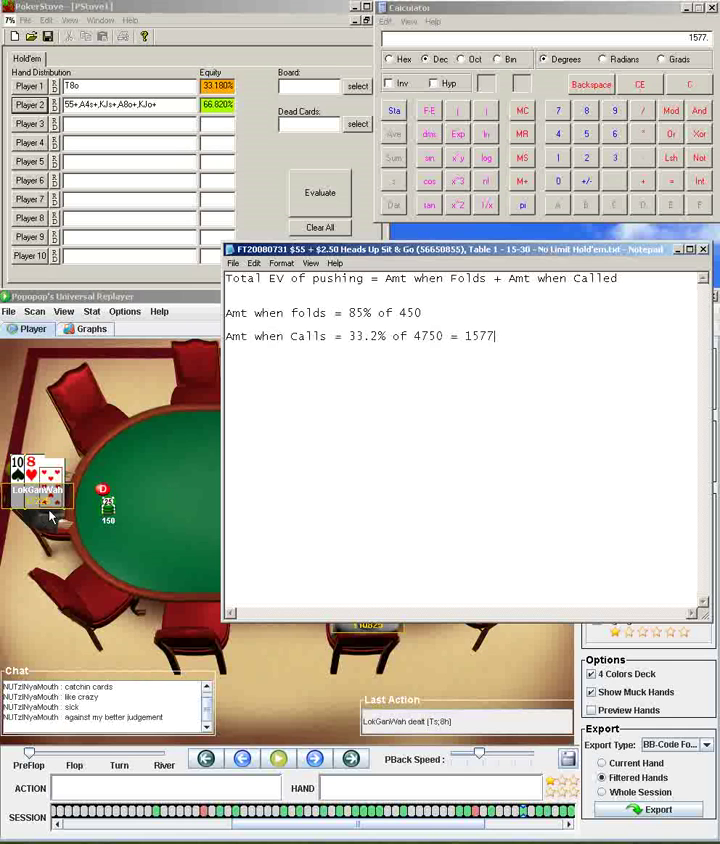
{"action": "left_click_drag", "start_coordinate": [498, 338], "coordinate": [467, 341]}
{"action": "left_click", "coordinate": [517, 339]}
{"action": "type", "text": "- 2225 ="}
Step: Compute 1577 − 2225 in Calculator to get -648 for the calls line
{"action": "left_click", "coordinate": [688, 90]}
{"action": "type", "text": "1577 - "}
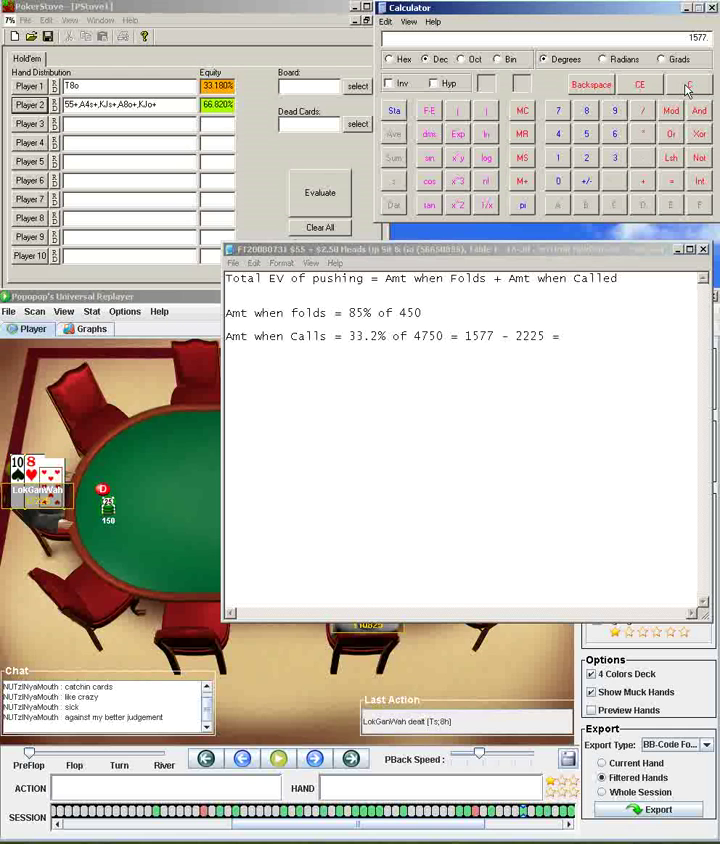
{"action": "type", "text": "2225"}
{"action": "key", "text": "Return"}
{"action": "left_click", "coordinate": [590, 338]}
{"action": "type", "text": "648"}
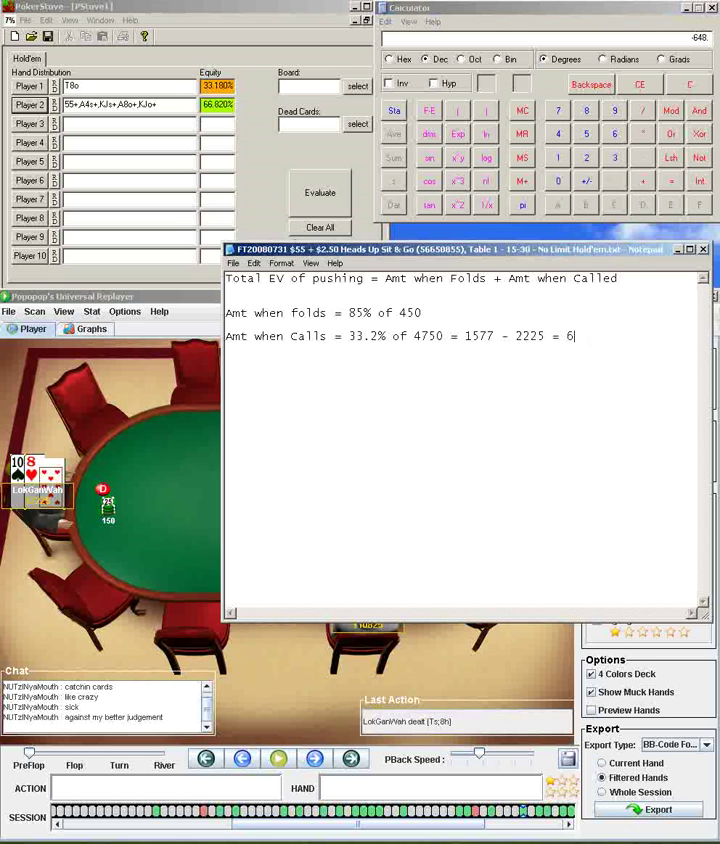
{"action": "key", "text": "BackSpace"}
{"action": "key", "text": "BackSpace"}
{"action": "key", "text": "BackSpace"}
Step: Start a new line reading '15% * -648 ='
{"action": "key", "text": "Return"}
{"action": "type", "text": "15% *"}
{"action": "key", "text": "BackSpace"}
{"action": "type", "text": "* -648"}
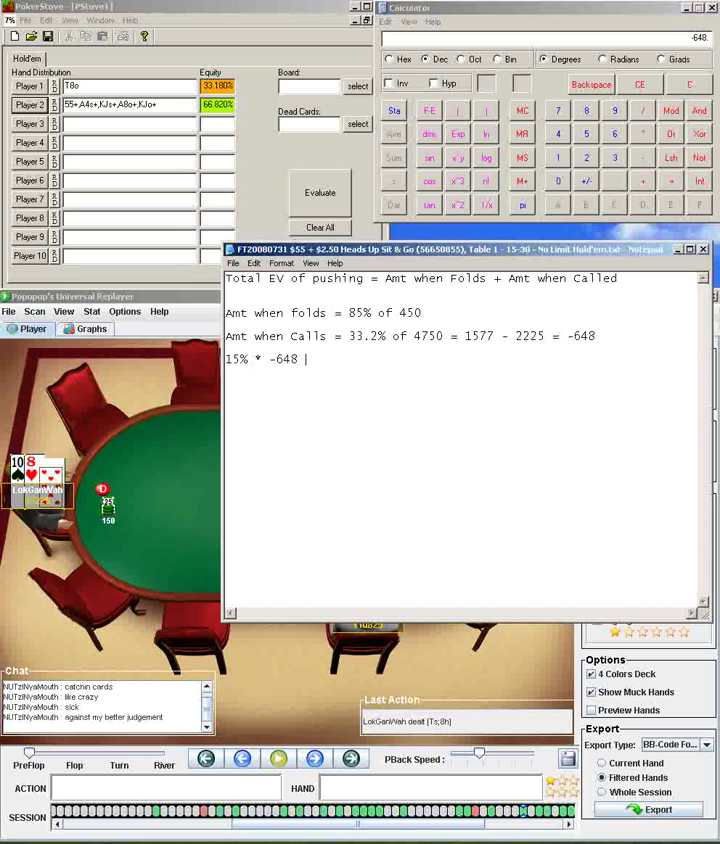
{"action": "type", "text": " ="}
Step: Compute 648 × 0.15 in Calculator and record -97 as the weighted called result
{"action": "left_click", "coordinate": [692, 86]}
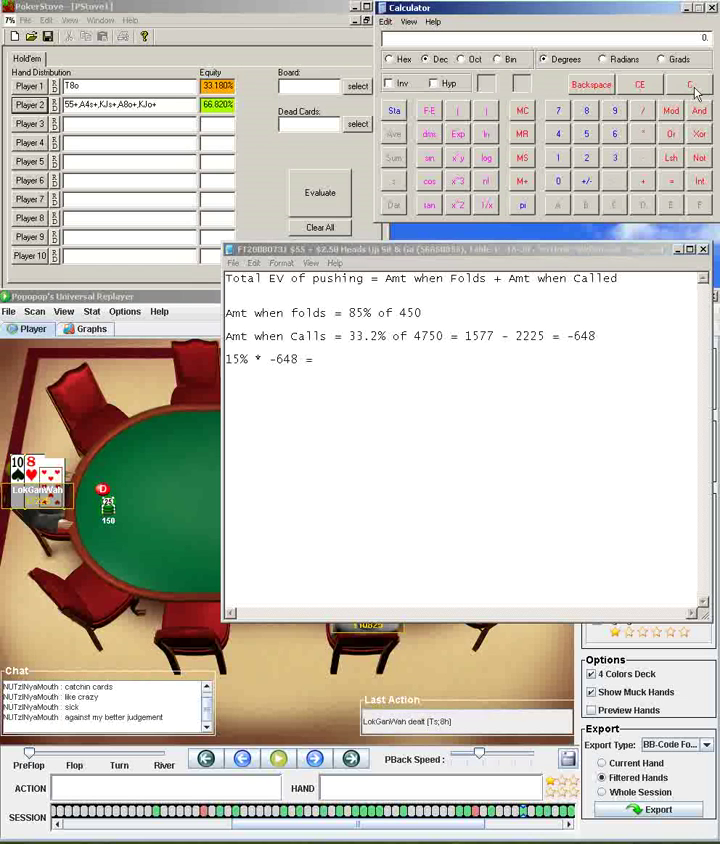
{"action": "type", "text": "648"}
{"action": "left_click", "coordinate": [695, 90]}
{"action": "type", "text": "648*.15="}
{"action": "left_click", "coordinate": [384, 398]}
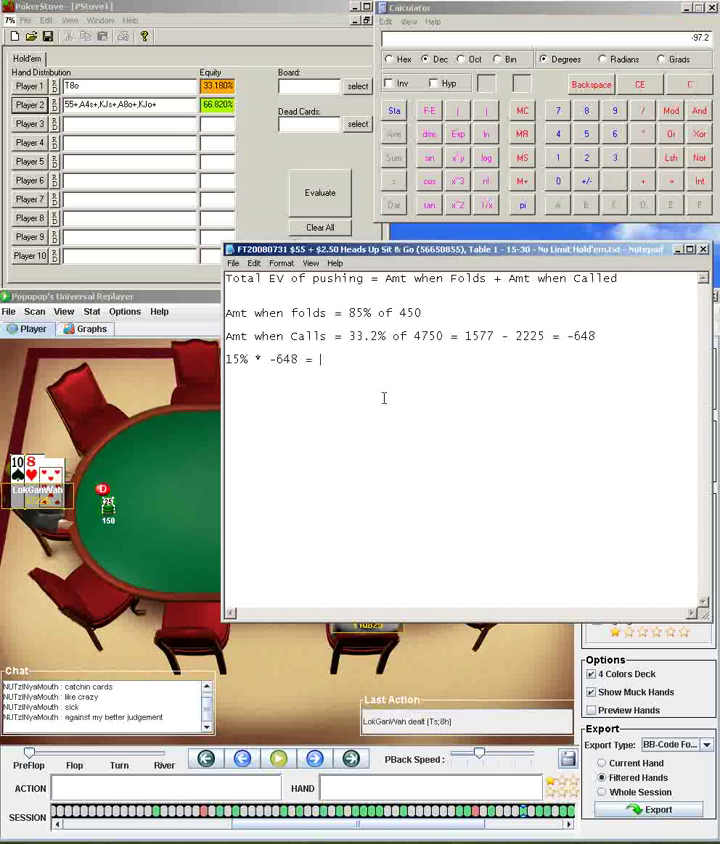
{"action": "type", "text": "97"}
{"action": "key", "text": "BackSpace"}
{"action": "key", "text": "BackSpace"}
{"action": "type", "text": "07"}
{"action": "key", "text": "BackSpace"}
{"action": "key", "text": "BackSpace"}
{"action": "type", "text": "-97"}
Step: Look over the opponent's calling range in PokerStove, then return to the notes
{"action": "double_click", "coordinate": [118, 105]}
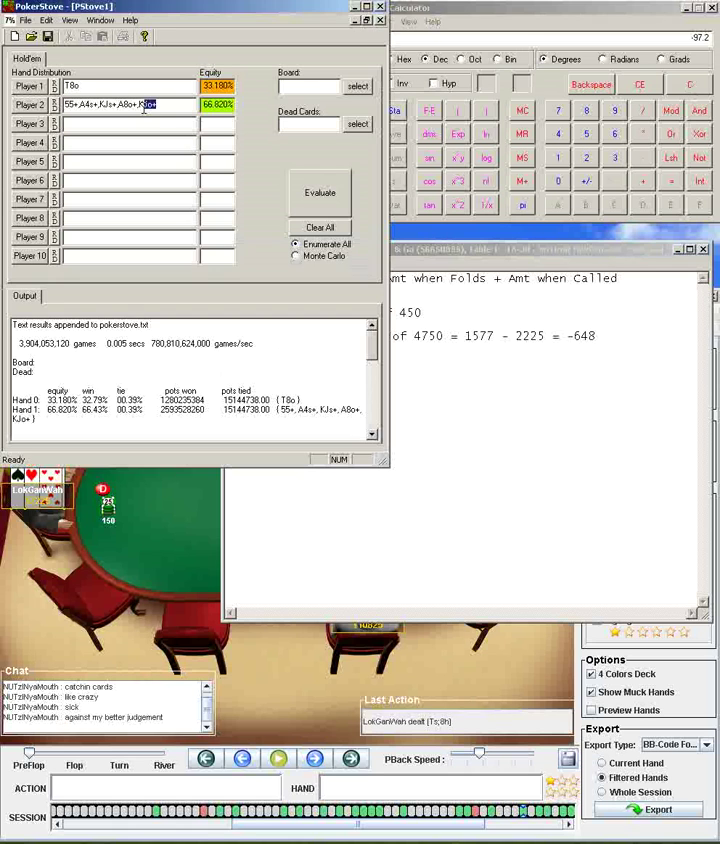
{"action": "left_click", "coordinate": [445, 400]}
{"action": "left_click", "coordinate": [185, 537]}
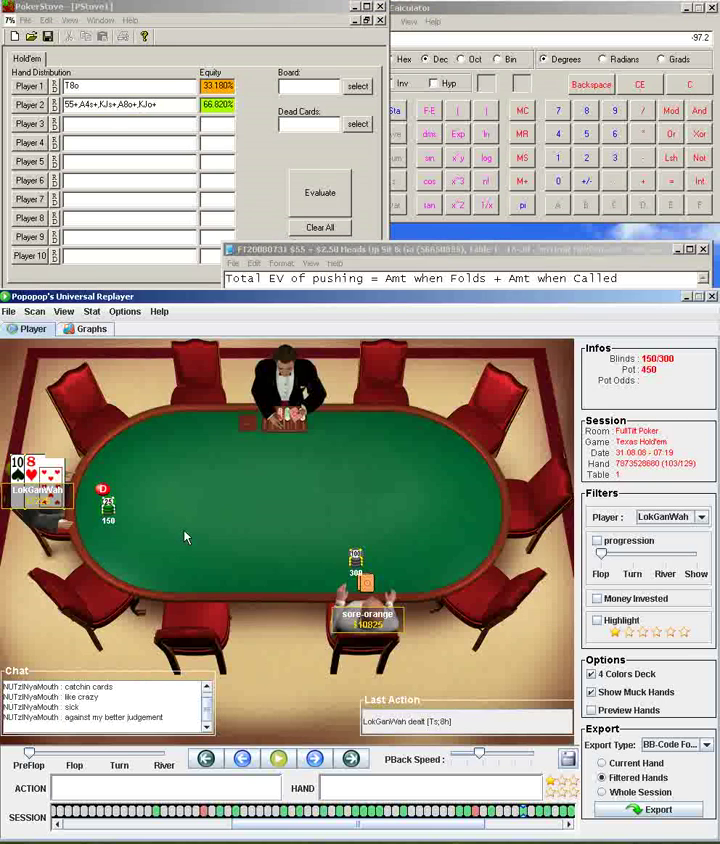
{"action": "left_click", "coordinate": [455, 279]}
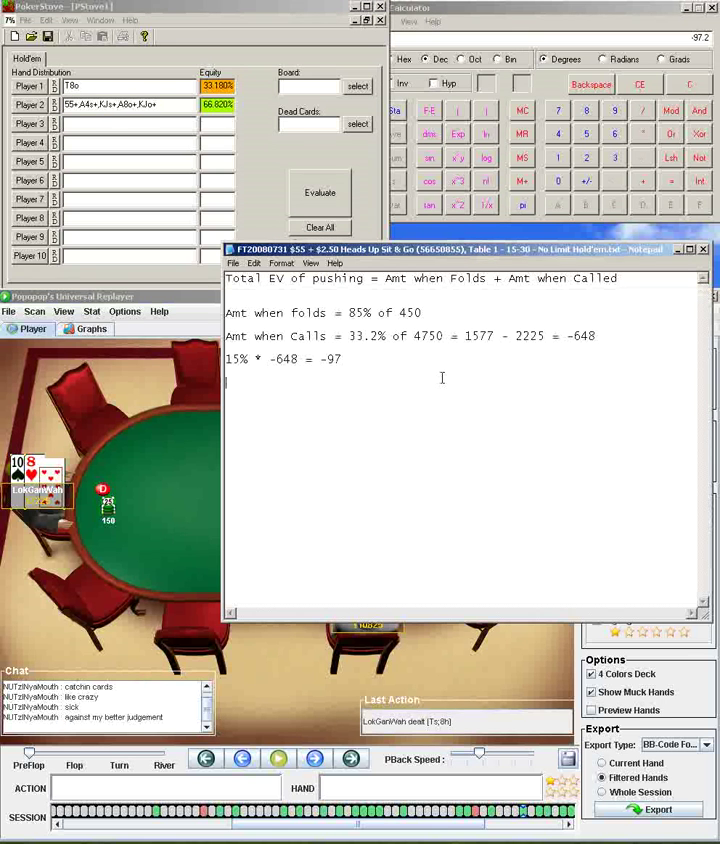
Step: Compute 450 × 0.85 in Calculator and record 382 on the note's last line
{"action": "left_click", "coordinate": [687, 86]}
{"action": "type", "text": "450."}
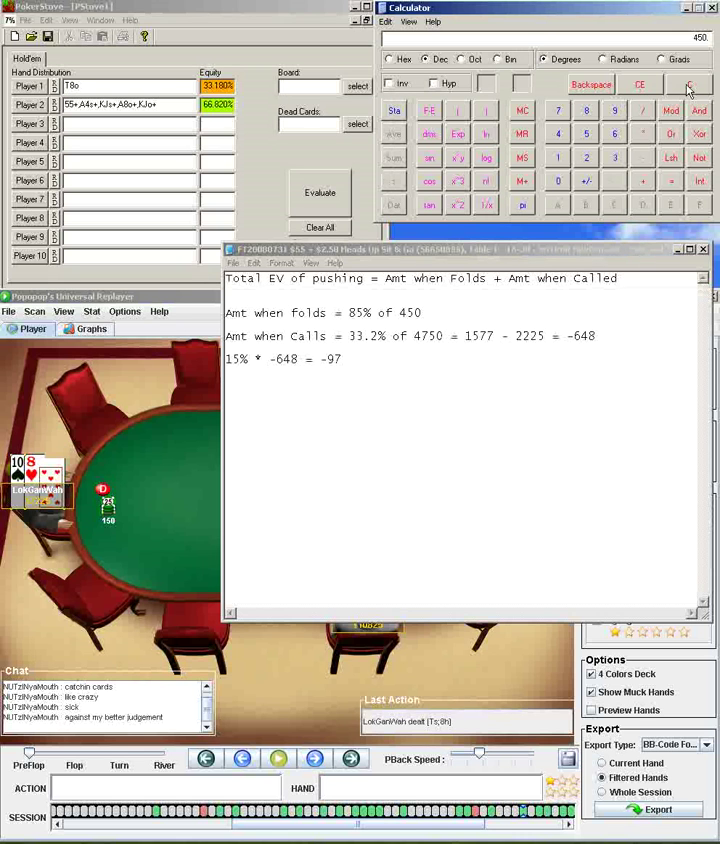
{"action": "type", "text": "*.85"}
{"action": "key", "text": "Return"}
{"action": "left_click", "coordinate": [399, 397]}
{"action": "type", "text": "38"}
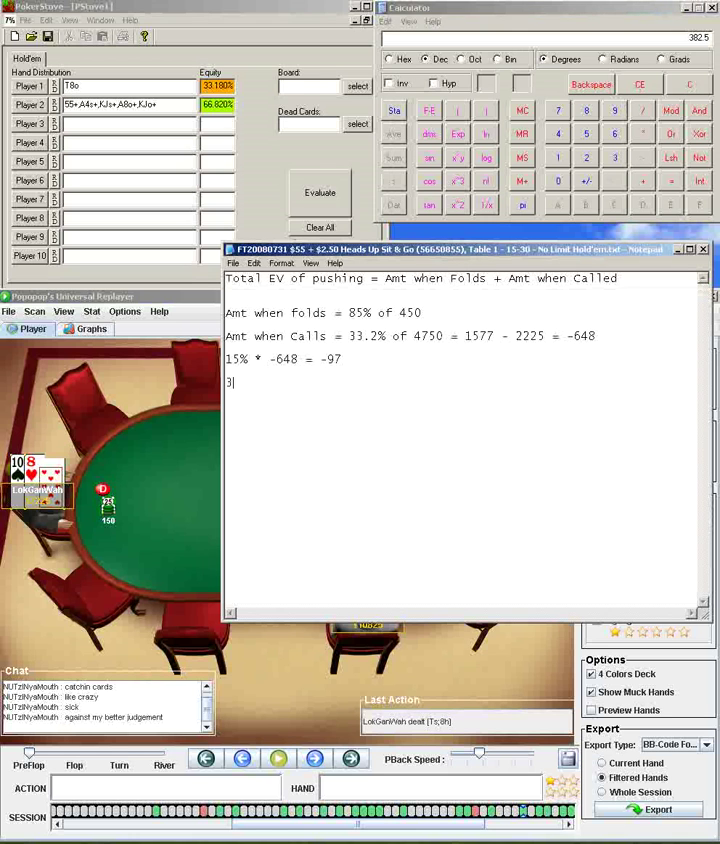
{"action": "key", "text": "BackSpace"}
{"action": "key", "text": "BackSpace"}
{"action": "type", "text": "2"}
{"action": "key", "text": "BackSpace"}
{"action": "type", "text": "382"}
Step: Review the -97 line, the 382 amount and the EV formula terms, then start a new line under 382
{"action": "left_click_drag", "start_coordinate": [344, 358], "coordinate": [224, 358]}
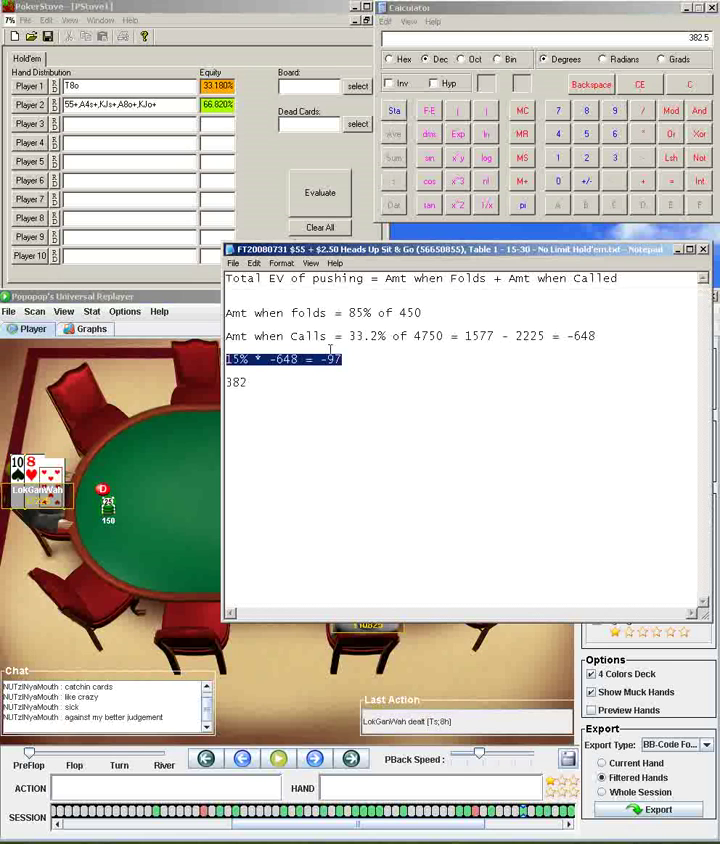
{"action": "left_click", "coordinate": [347, 352]}
{"action": "left_click_drag", "start_coordinate": [226, 382], "coordinate": [311, 388]}
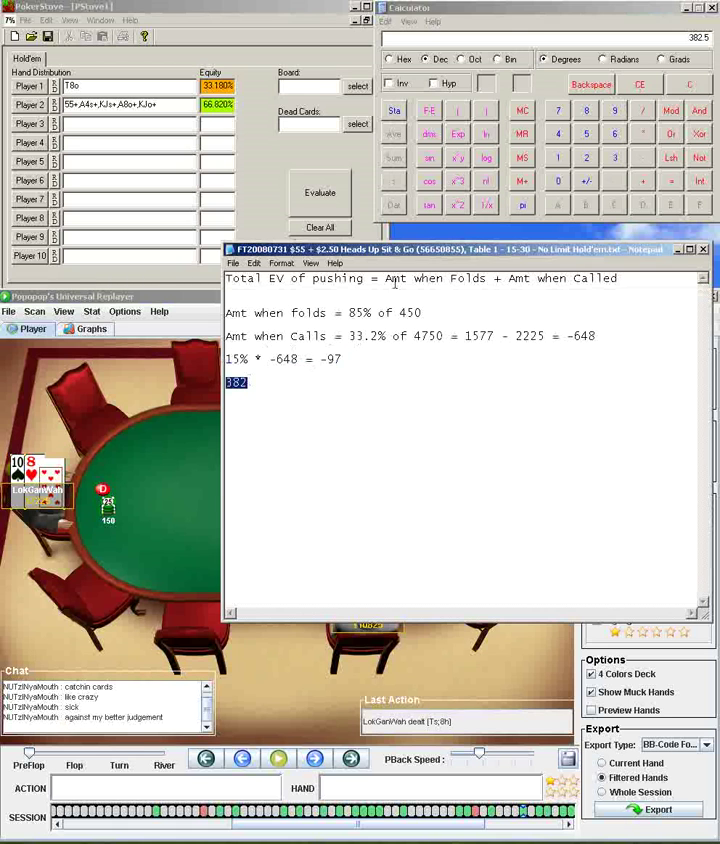
{"action": "left_click_drag", "start_coordinate": [386, 279], "coordinate": [622, 279]}
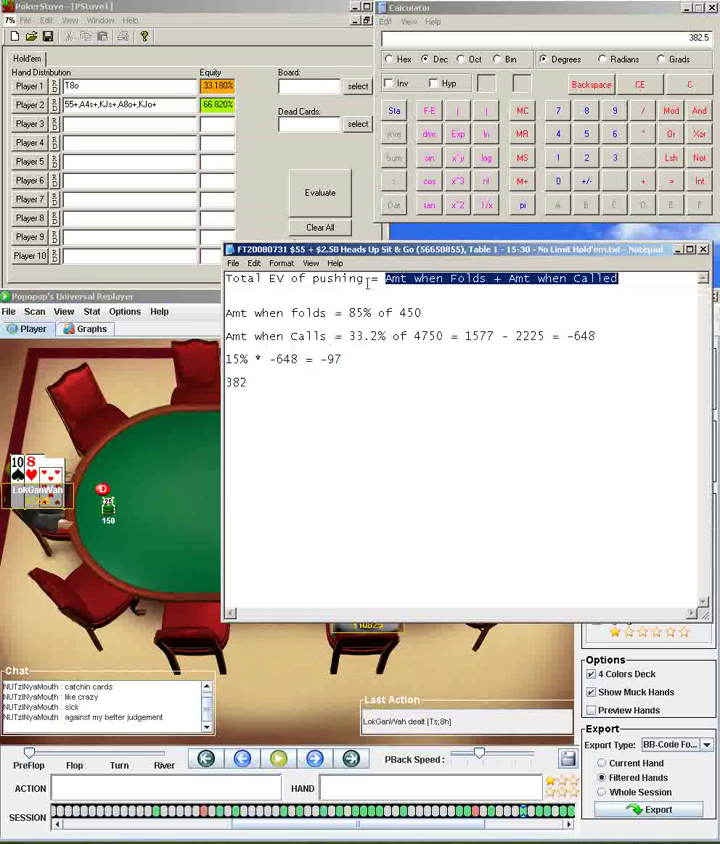
{"action": "left_click_drag", "start_coordinate": [362, 279], "coordinate": [226, 279]}
{"action": "left_click", "coordinate": [340, 396]}
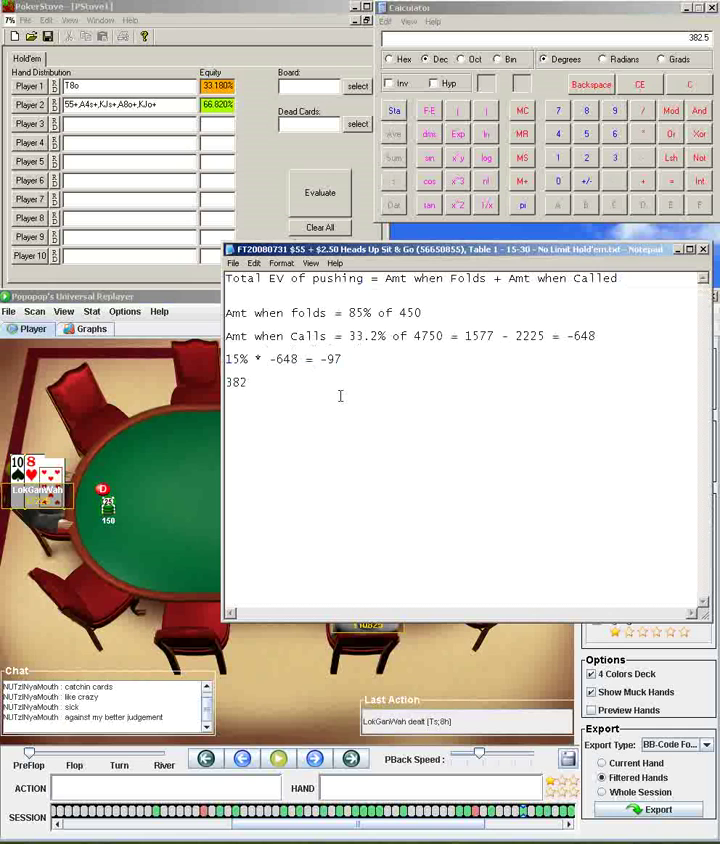
{"action": "key", "text": "Return"}
Step: Write '382 - 97 = 285', checking the subtraction in Calculator
{"action": "type", "text": "382 - 97 ="}
{"action": "left_click", "coordinate": [669, 90]}
{"action": "type", "text": "382-97="}
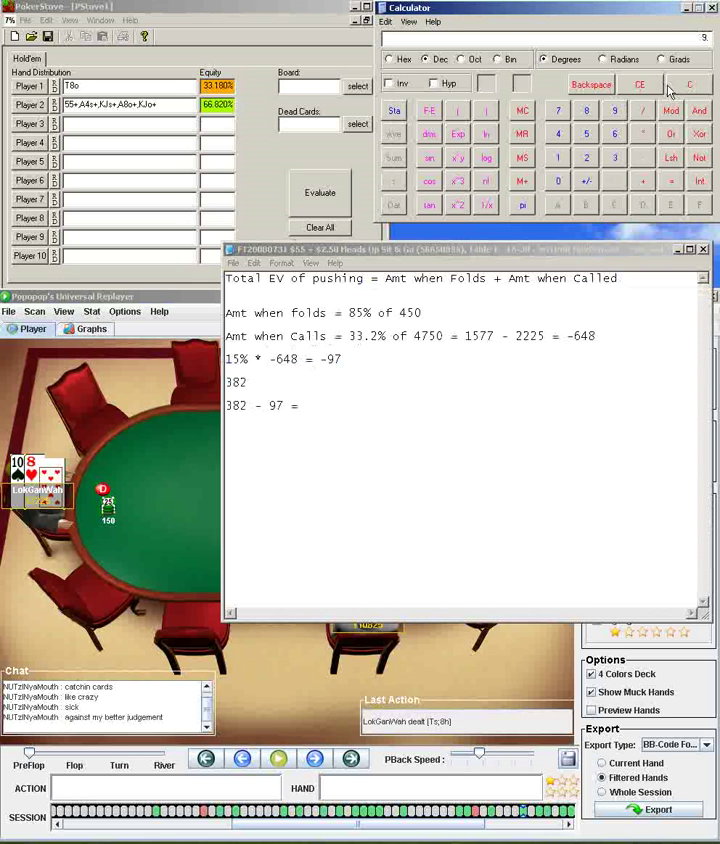
{"action": "left_click", "coordinate": [377, 405]}
{"action": "type", "text": "285"}
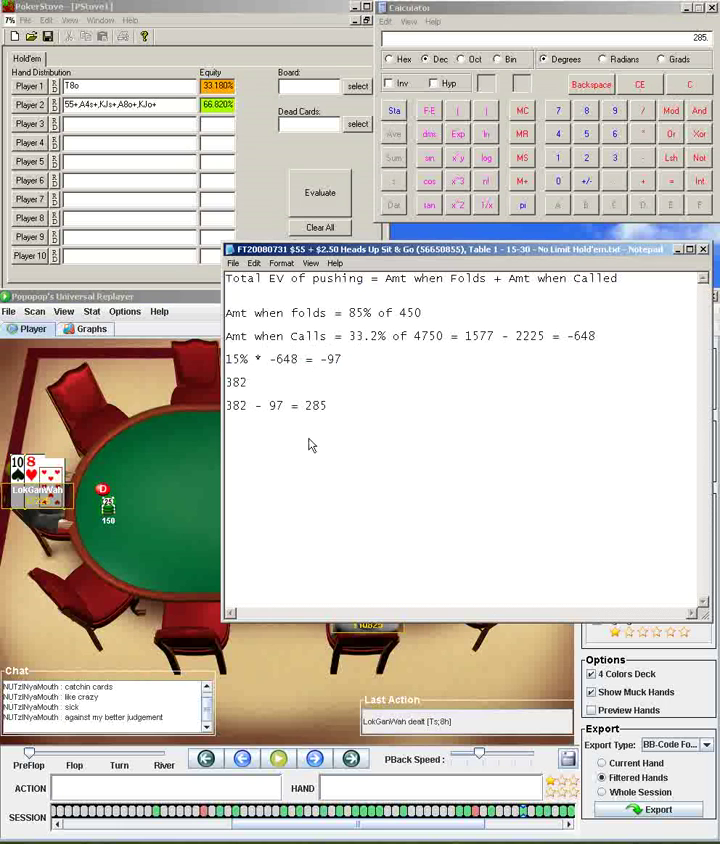
Step: Glance at the calling range in PokerStove, then return to the end of the final note line
{"action": "left_click", "coordinate": [170, 494]}
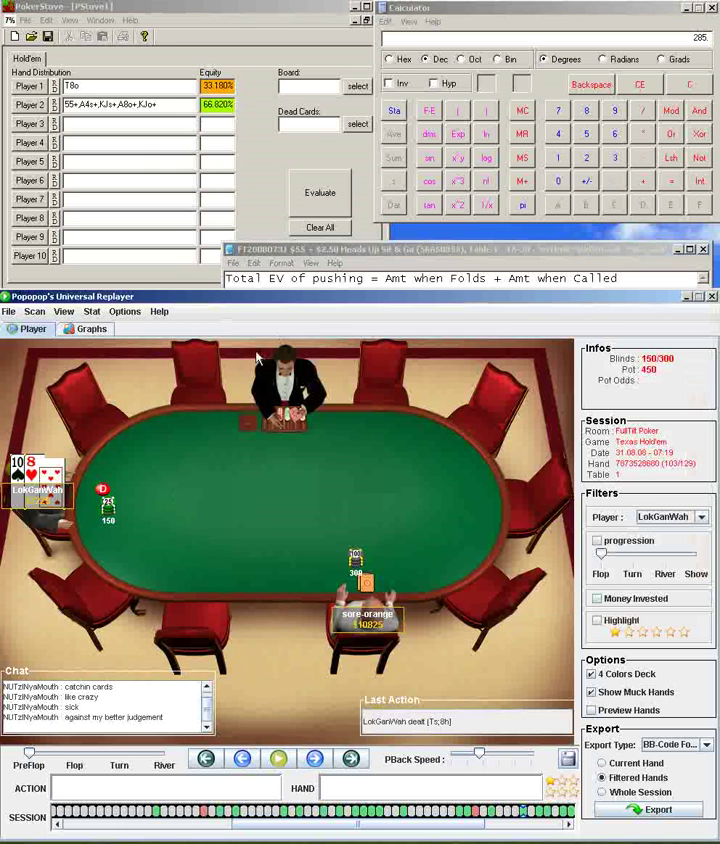
{"action": "left_click_drag", "start_coordinate": [157, 104], "coordinate": [97, 104]}
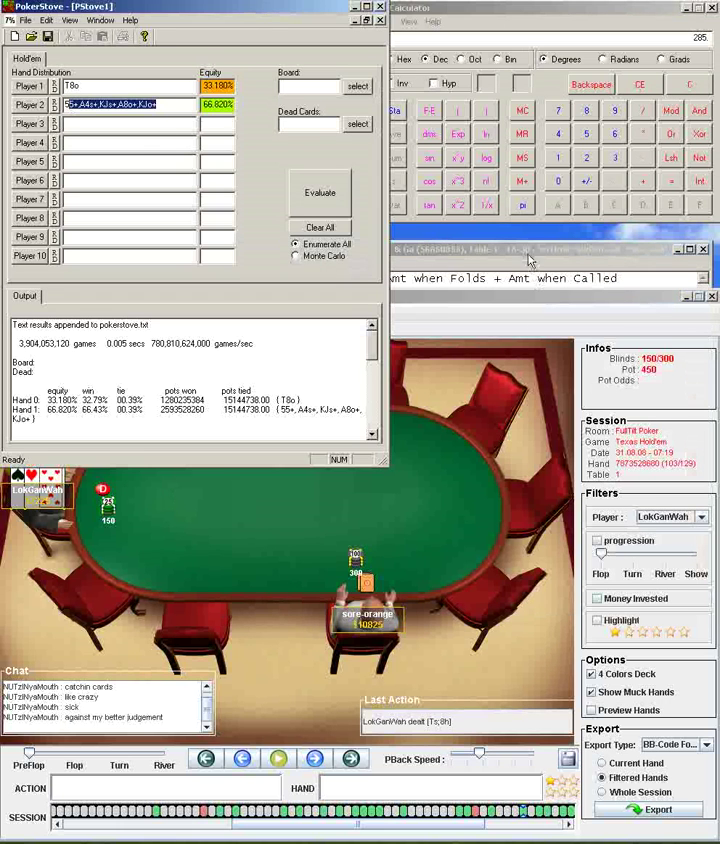
{"action": "left_click", "coordinate": [419, 280]}
{"action": "left_click", "coordinate": [419, 409]}
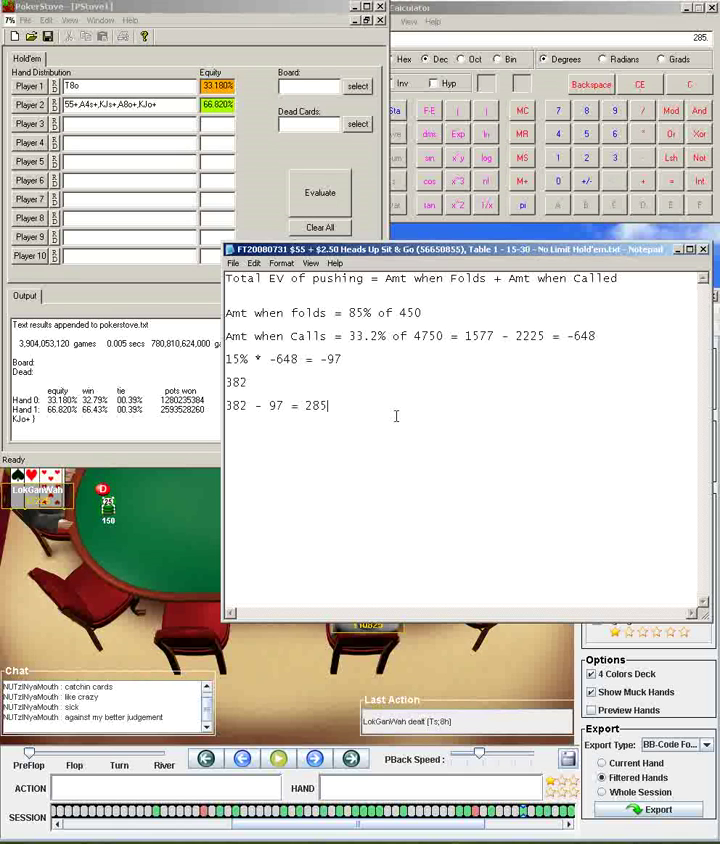
Step: Show the hand replay, briefly highlight the final 285 EV result in Notepad, then return to the replay
{"action": "left_click", "coordinate": [177, 528]}
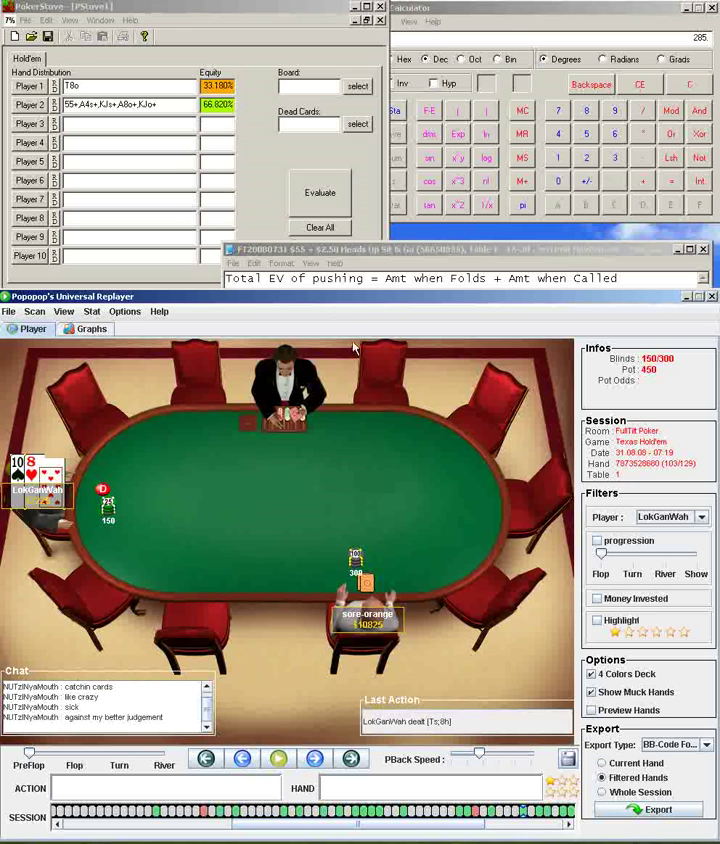
{"action": "left_click", "coordinate": [347, 257]}
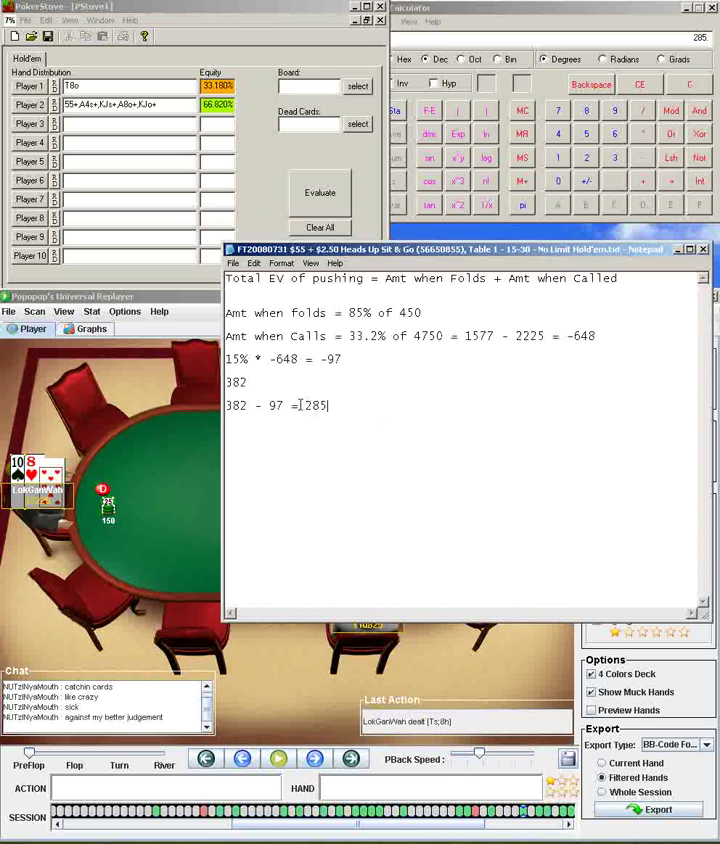
{"action": "left_click_drag", "start_coordinate": [300, 405], "coordinate": [341, 404]}
{"action": "left_click", "coordinate": [356, 405]}
{"action": "left_click", "coordinate": [171, 469]}
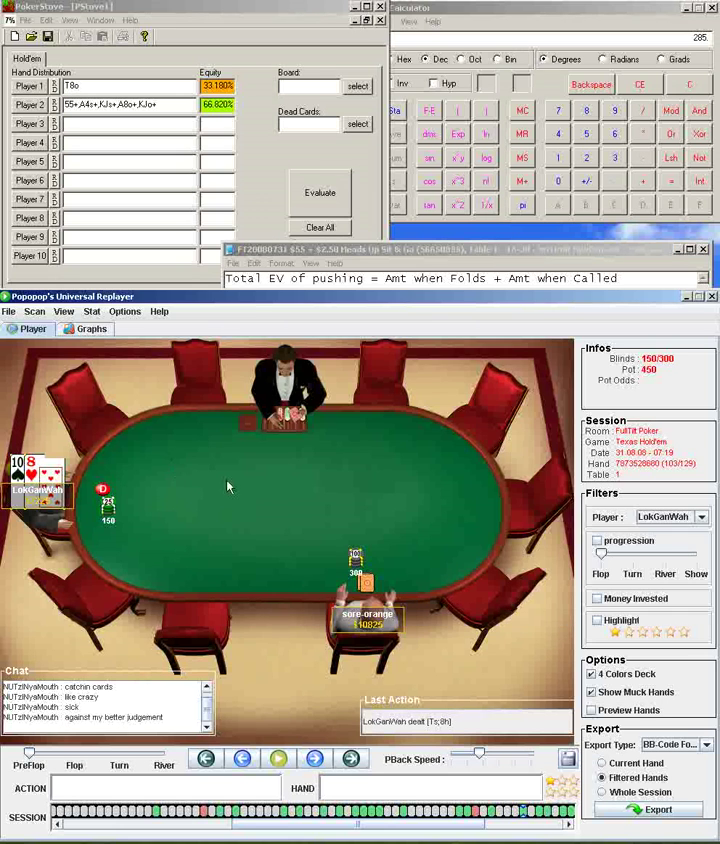